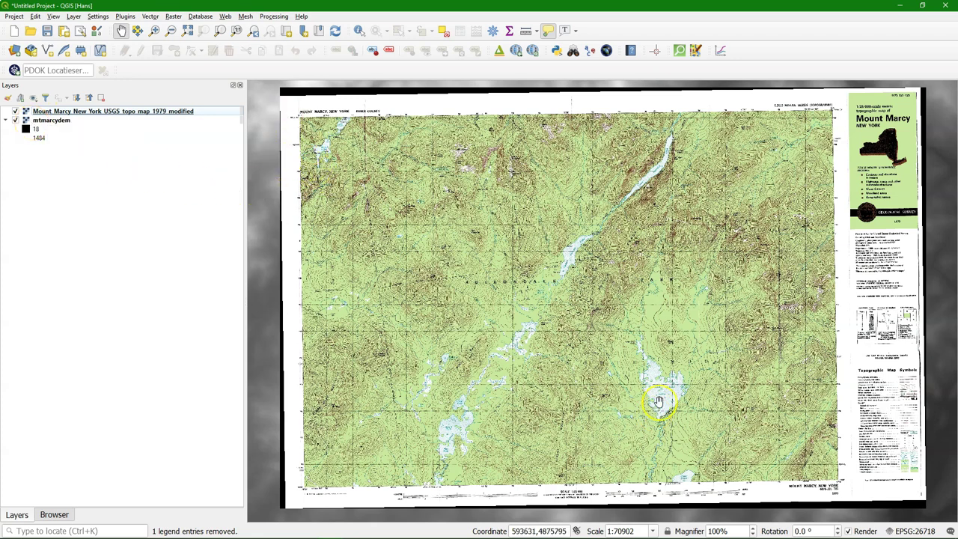
- Set map rotation to 1.0° and create polygon scratch layer 'Outer' in project CRS EPSG:26718
click(797, 531)
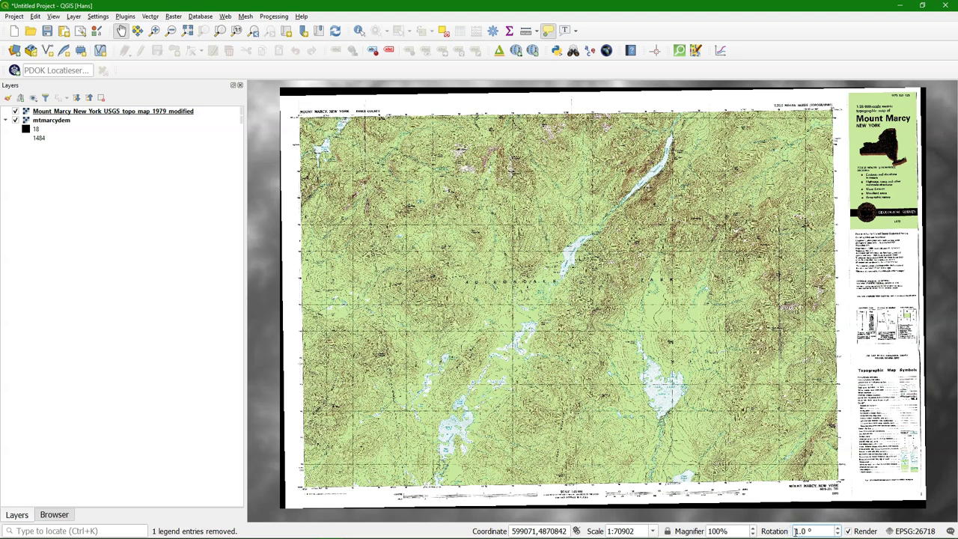
key(Return)
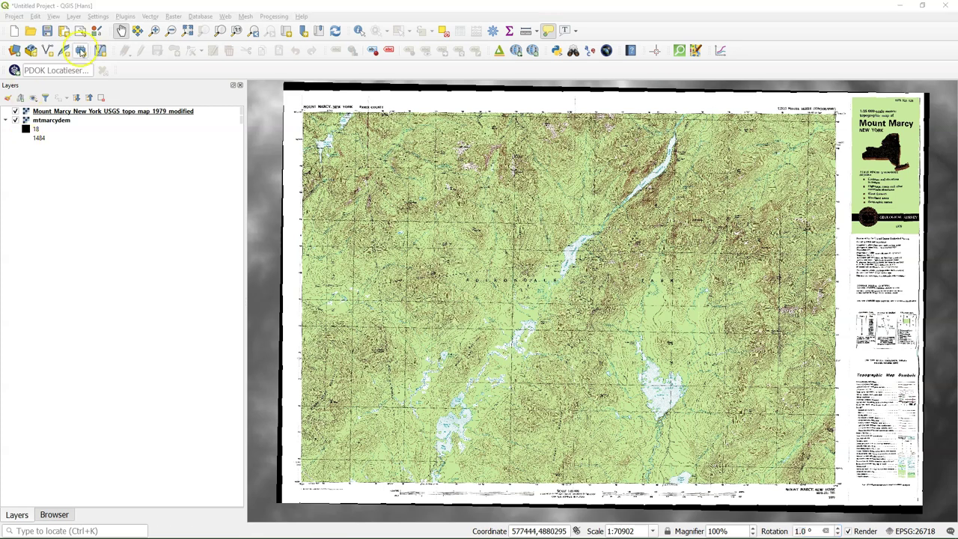
key(ctrl+shift+n)
text(Outer)
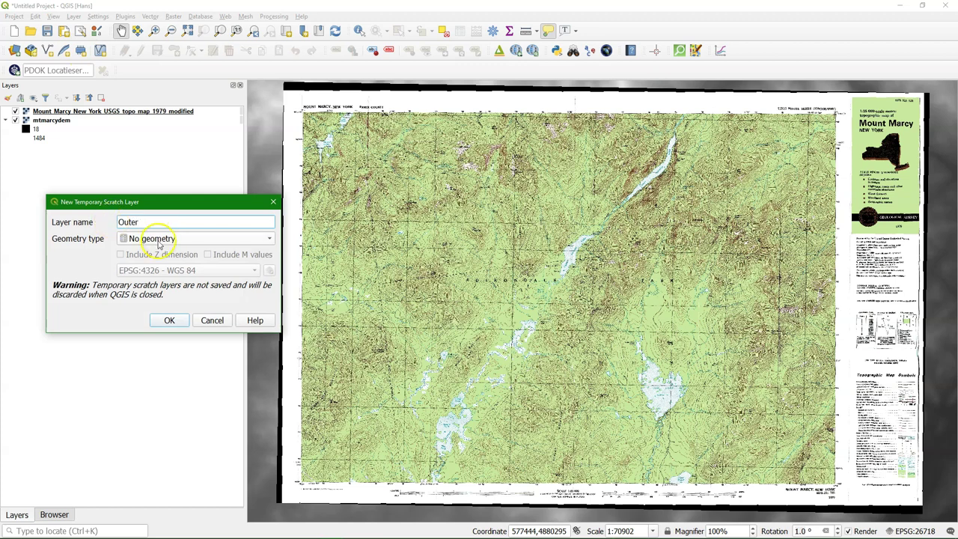
click(172, 238)
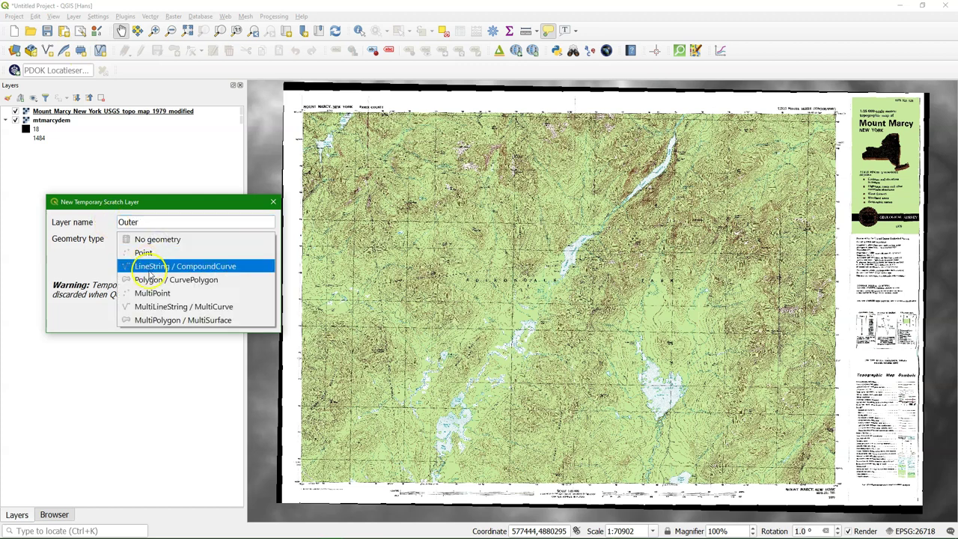
click(150, 280)
click(142, 271)
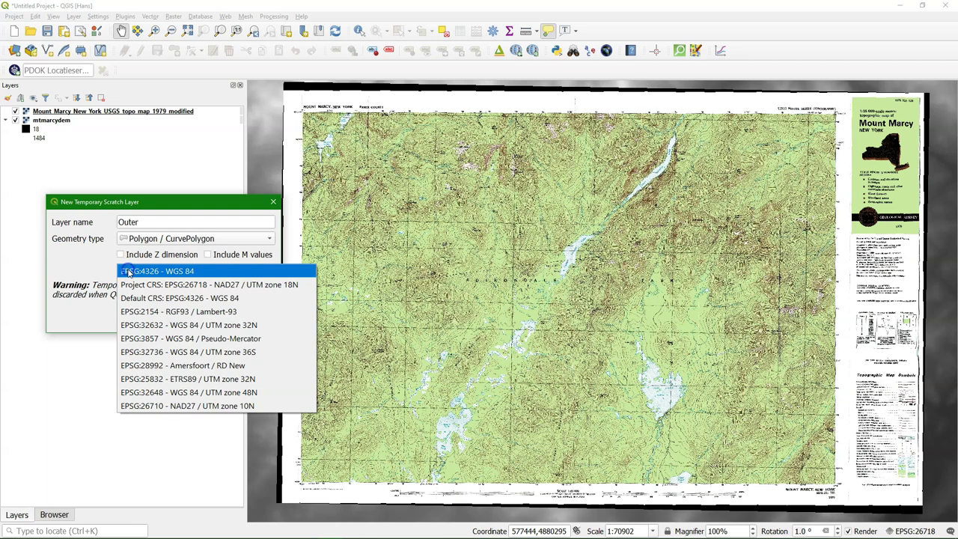
click(139, 285)
click(167, 321)
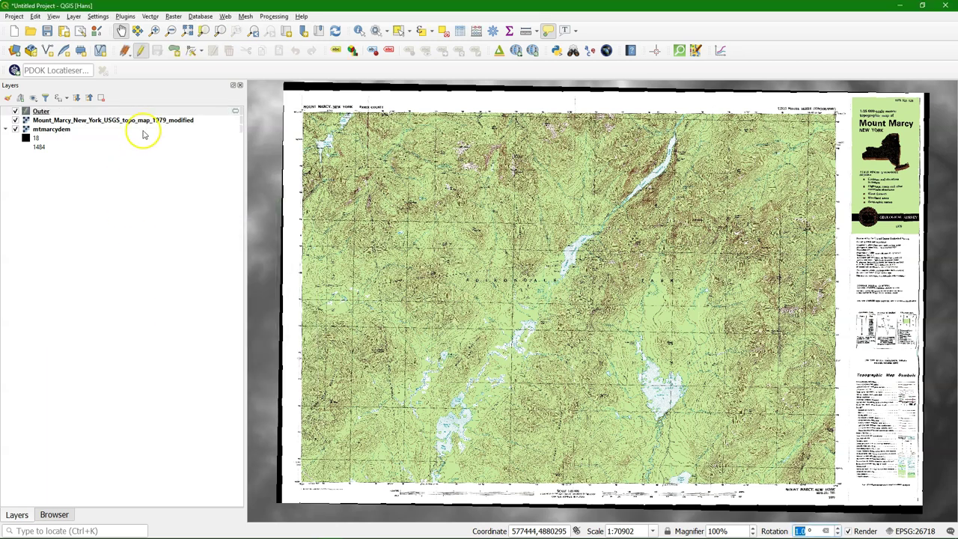
- Trace the topo map sheet's corners in the Outer layer and finish the polygon
scroll(273, 108, up, 3)
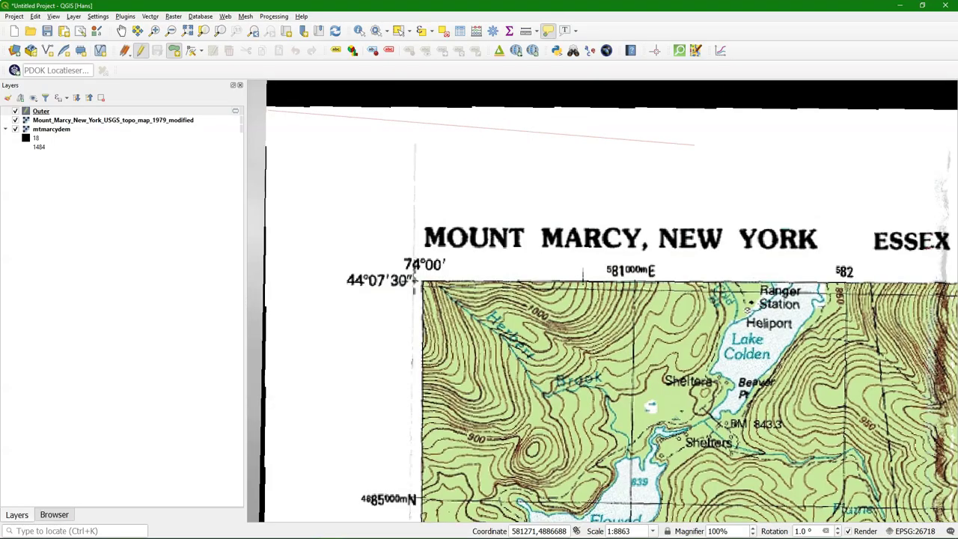
scroll(886, 124, down, 3)
scroll(738, 134, up, 3)
scroll(727, 192, down, 5)
scroll(787, 364, up, 5)
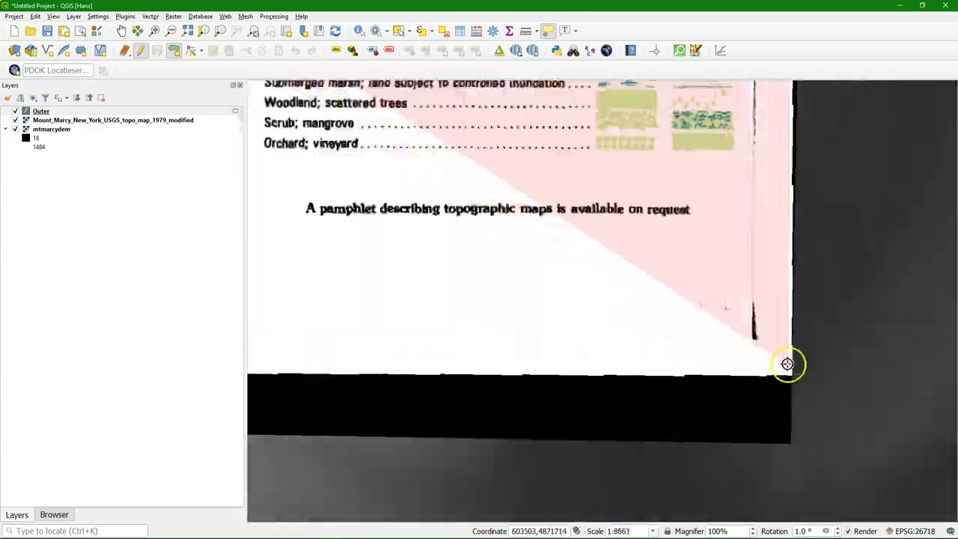
scroll(787, 363, down, 3)
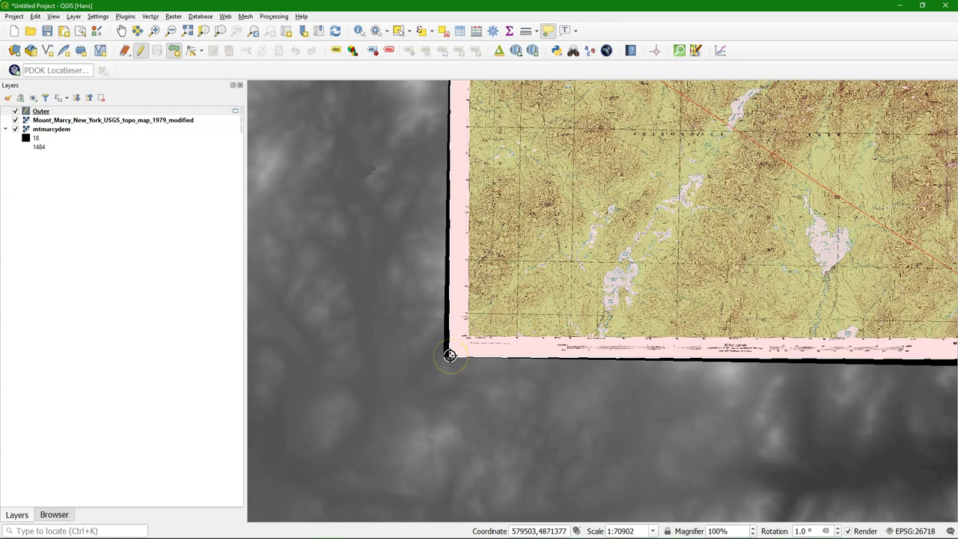
right_click(479, 283)
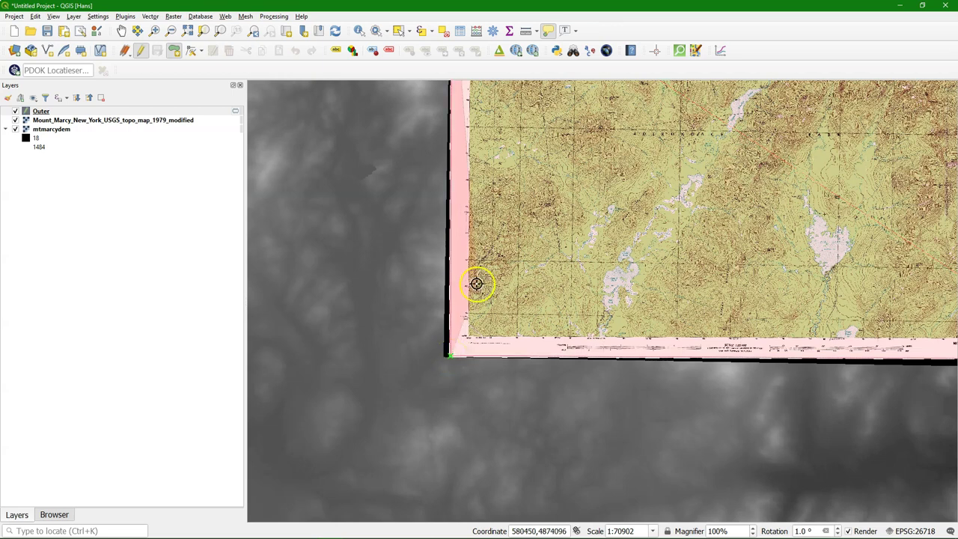
- Stop editing the Outer layer and save the new polygon
scroll(575, 223, down, 1)
scroll(573, 224, down, 1)
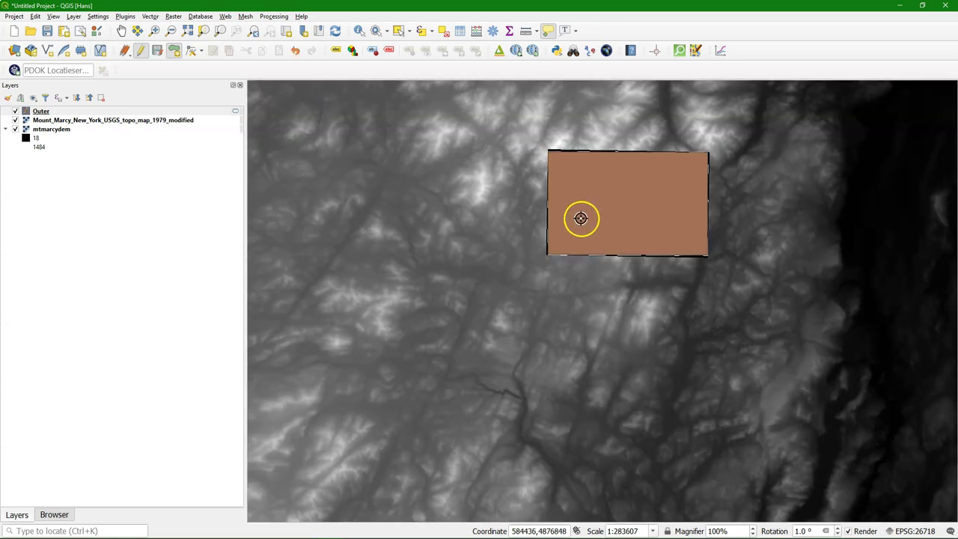
scroll(576, 219, up, 1)
click(142, 53)
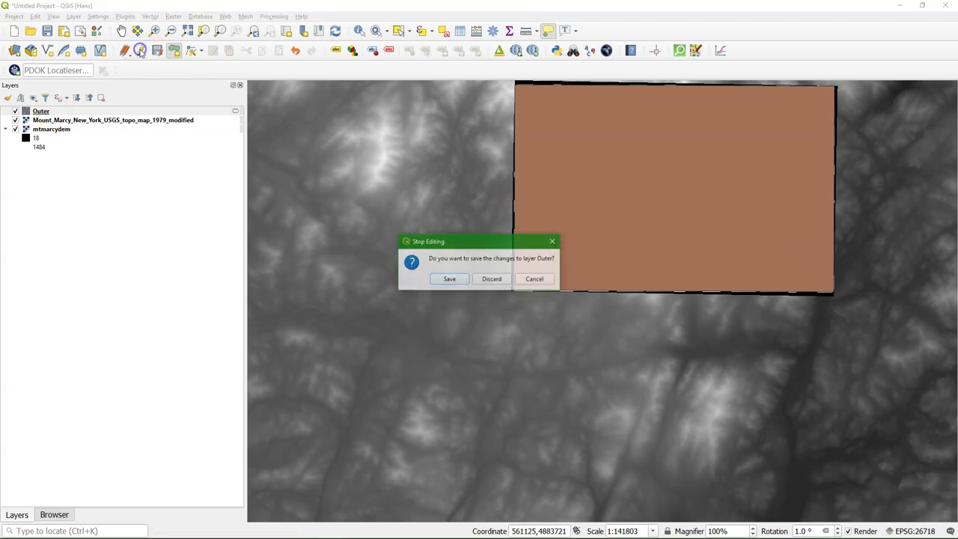
click(450, 278)
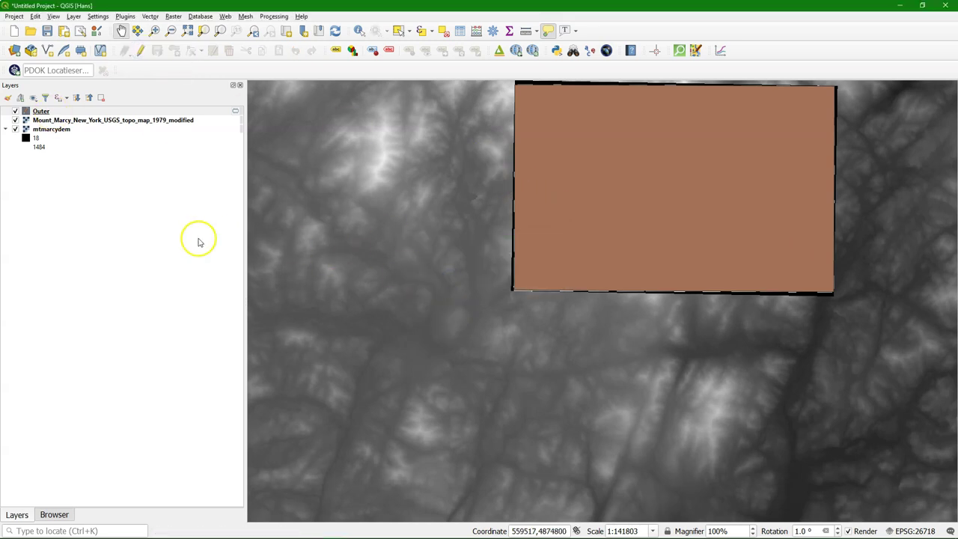
- Zoom the map to the Outer layer's extent
click(48, 112)
right_click(48, 112)
click(75, 117)
- In Clip Raster by Mask Layer, use the Mount Marcy topo map as input with nodata -9999
click(174, 16)
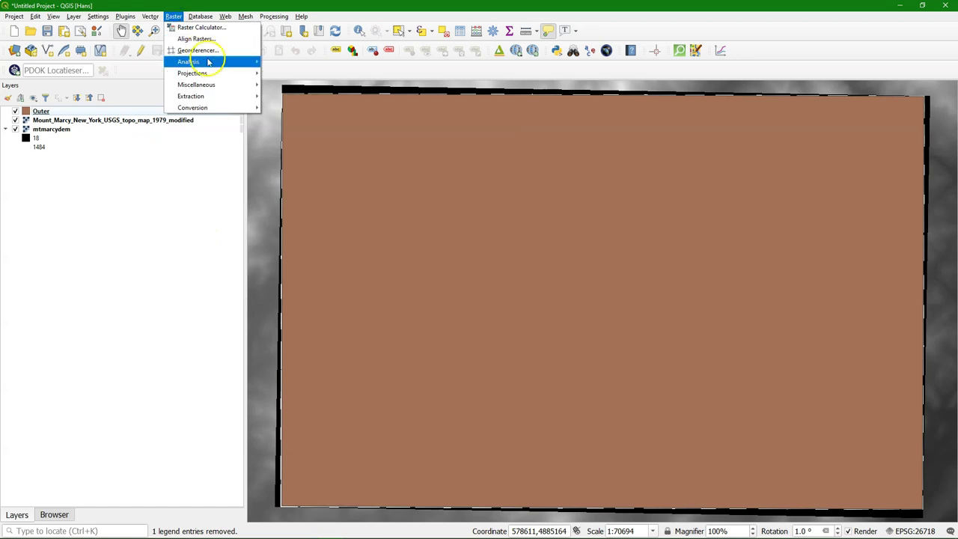
mouse_move(217, 96)
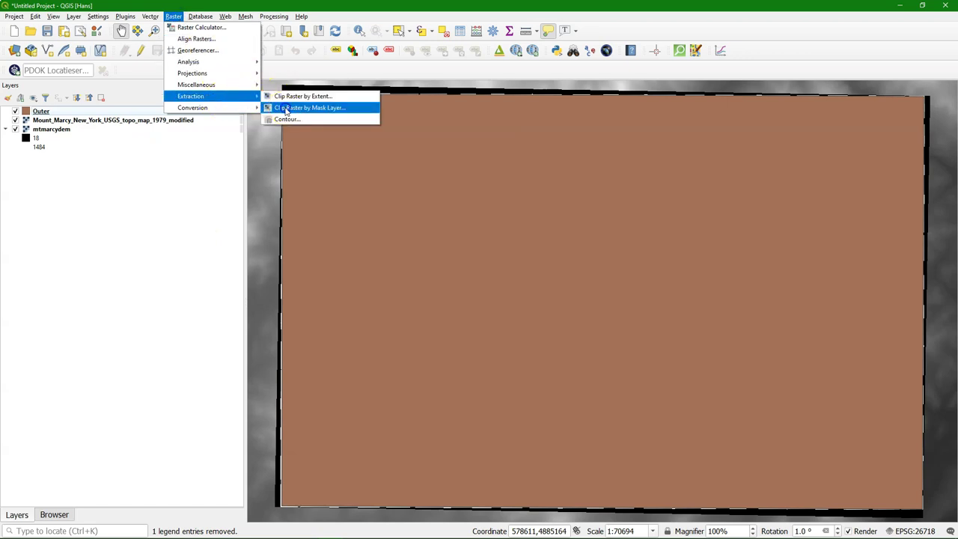
click(287, 111)
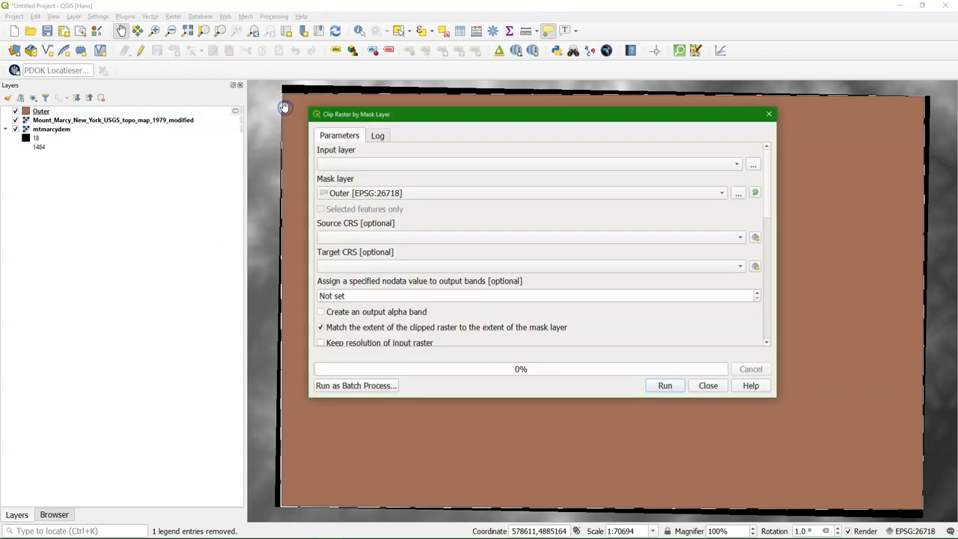
click(424, 165)
click(407, 166)
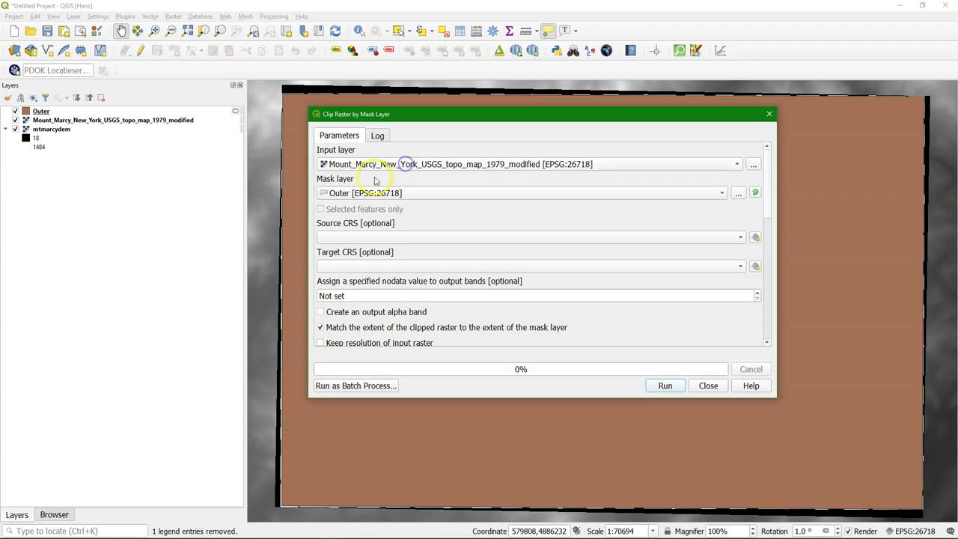
click(357, 297)
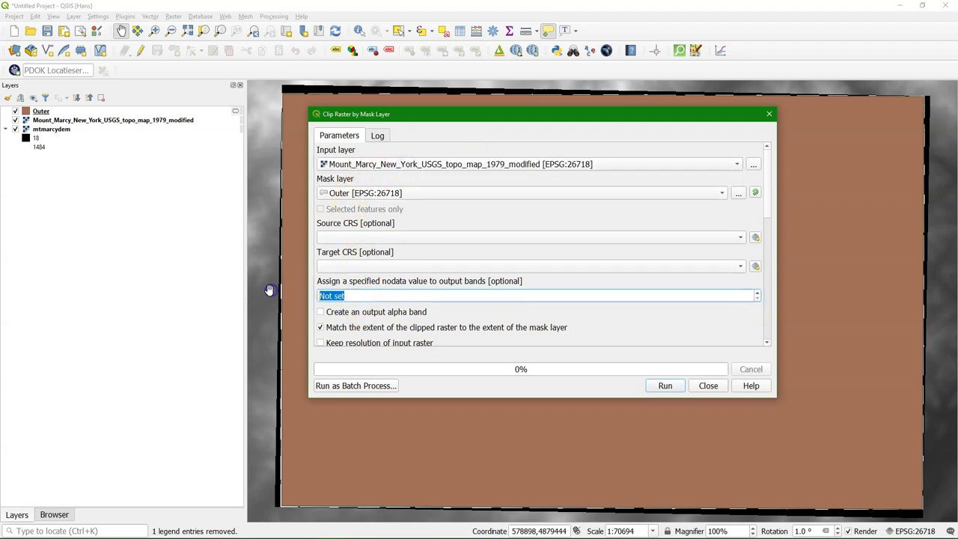
text(-9999)
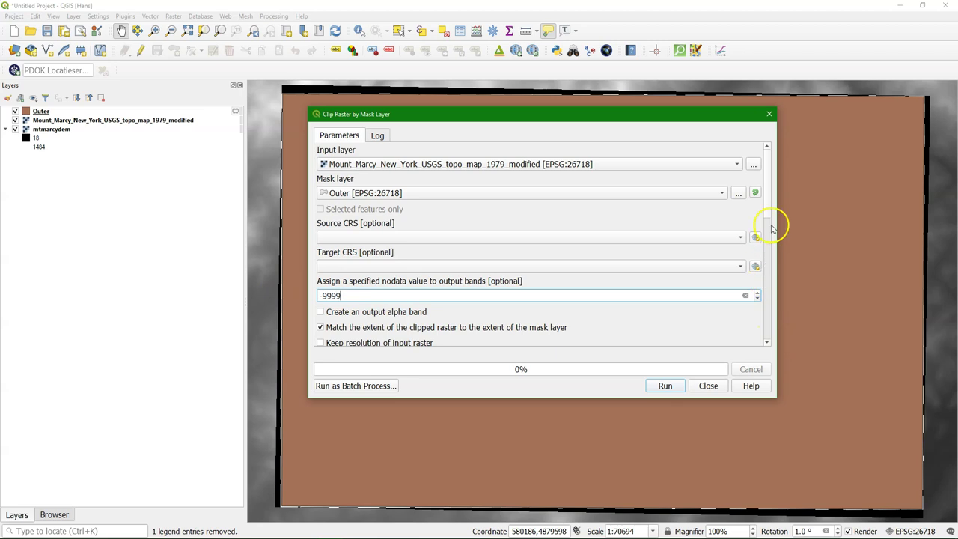
- Save the clipped output as topoclip.tif and run the clip
scroll(763, 224, down, 5)
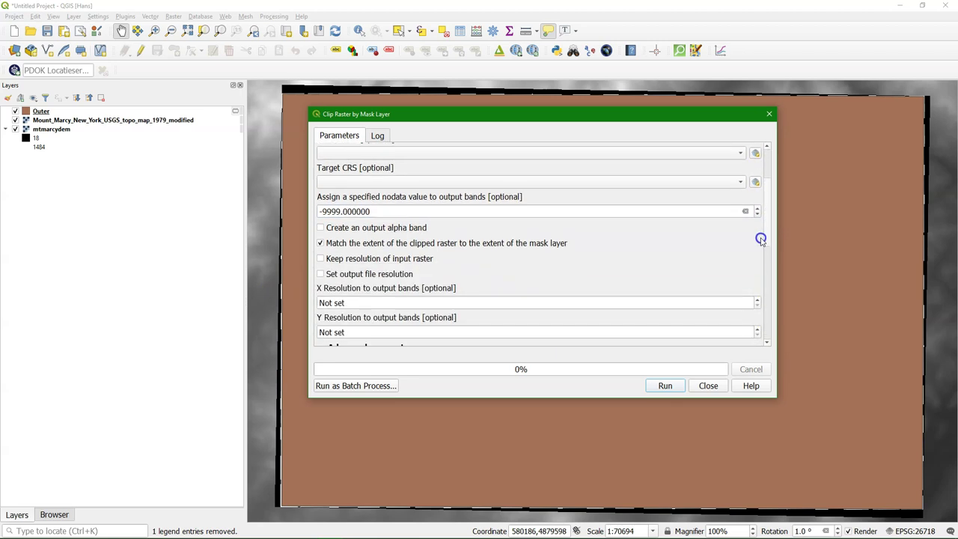
scroll(761, 251, down, 2)
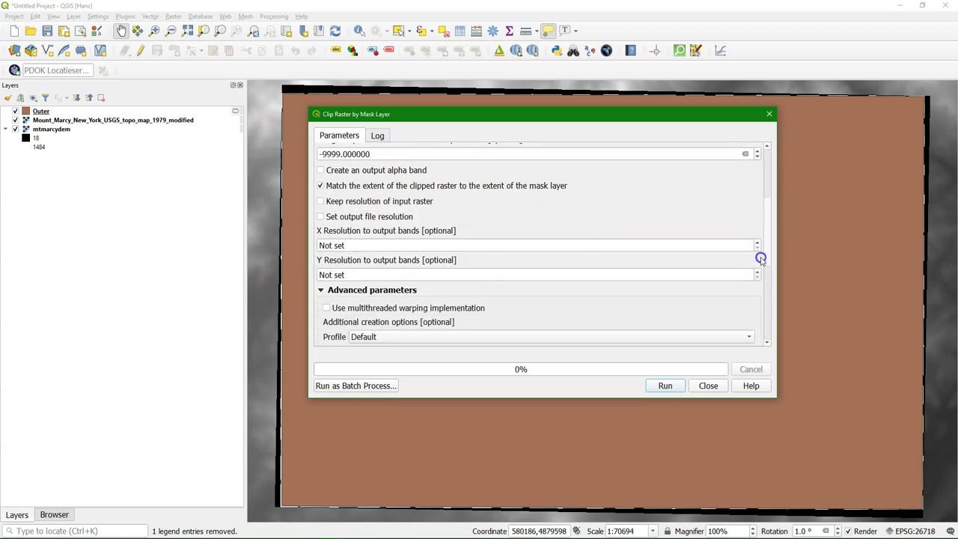
scroll(761, 258, down, 5)
click(753, 282)
click(775, 299)
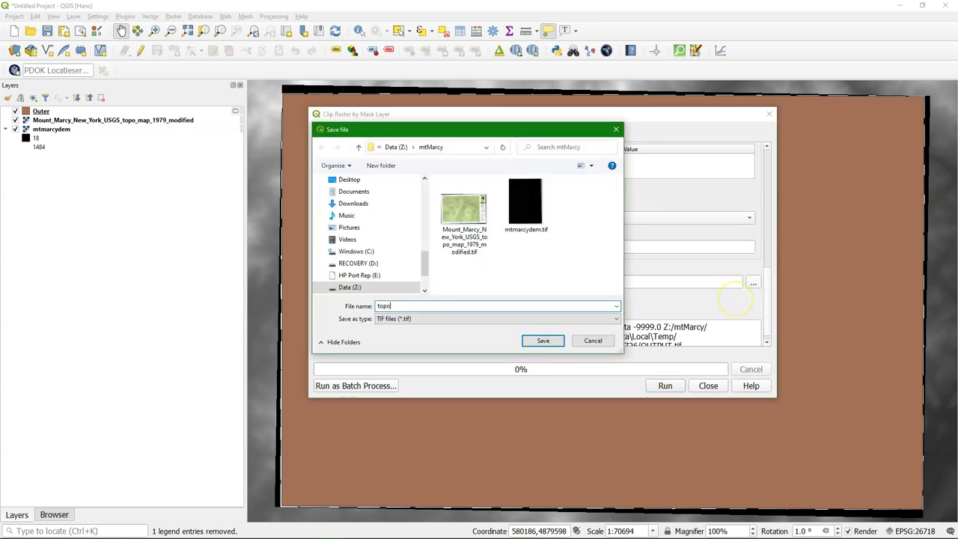
text(clip)
click(551, 346)
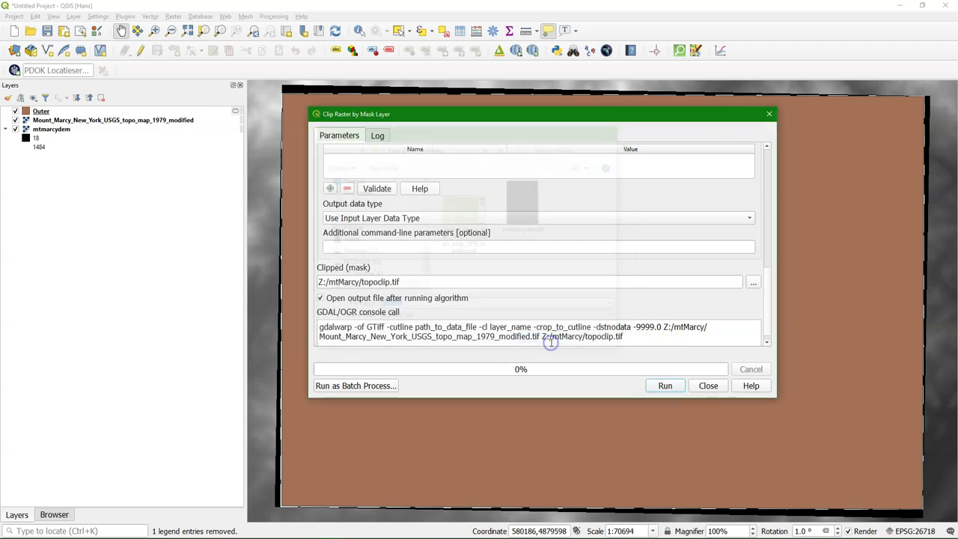
click(672, 387)
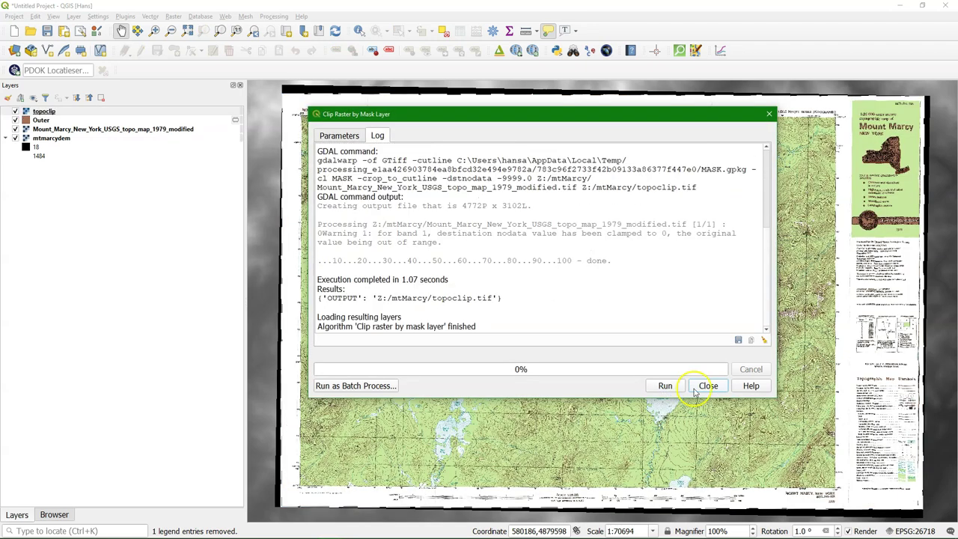
- Close the clip tool and hide the original topo map and Outer layers
click(707, 386)
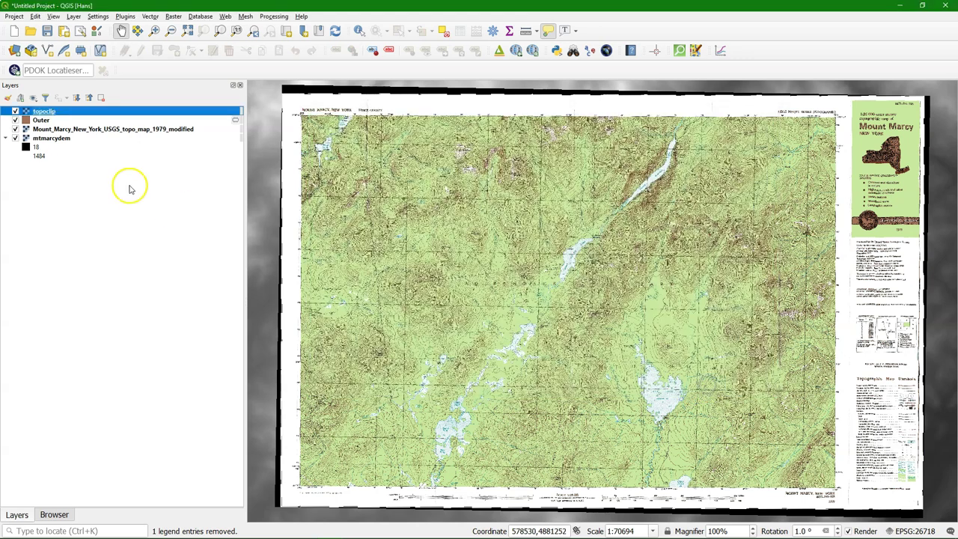
click(15, 129)
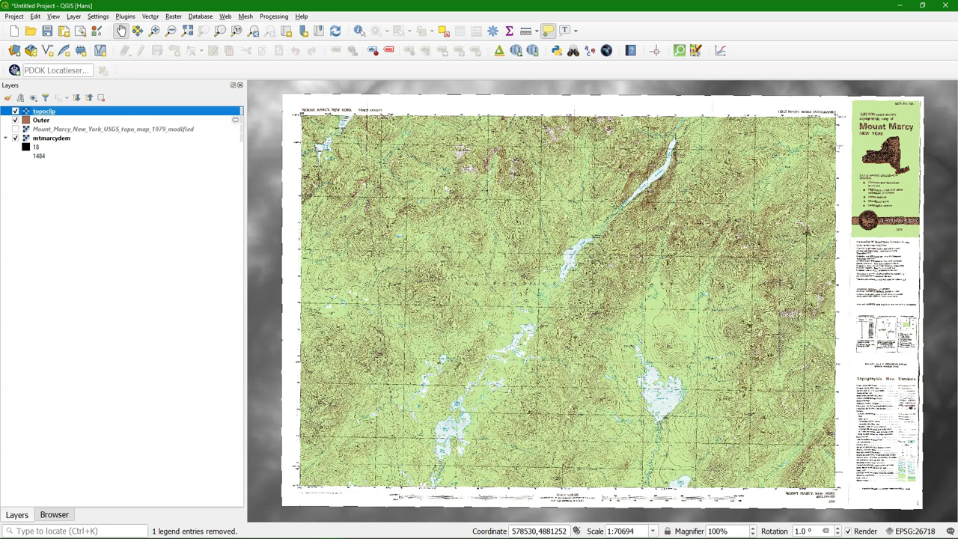
click(15, 120)
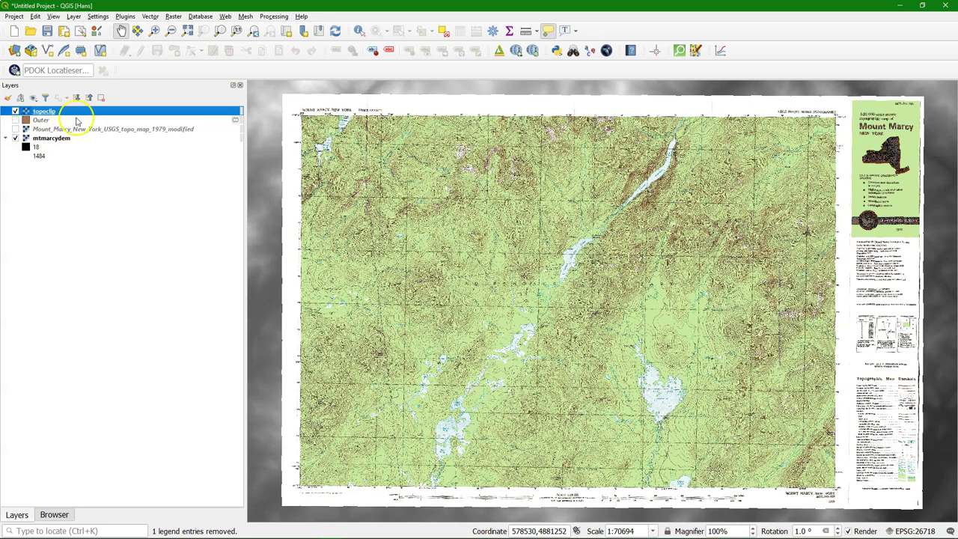
- Add a polygon scratch layer named 'Inner' using project CRS EPSG:26718
click(80, 50)
drag(181, 223, 97, 222)
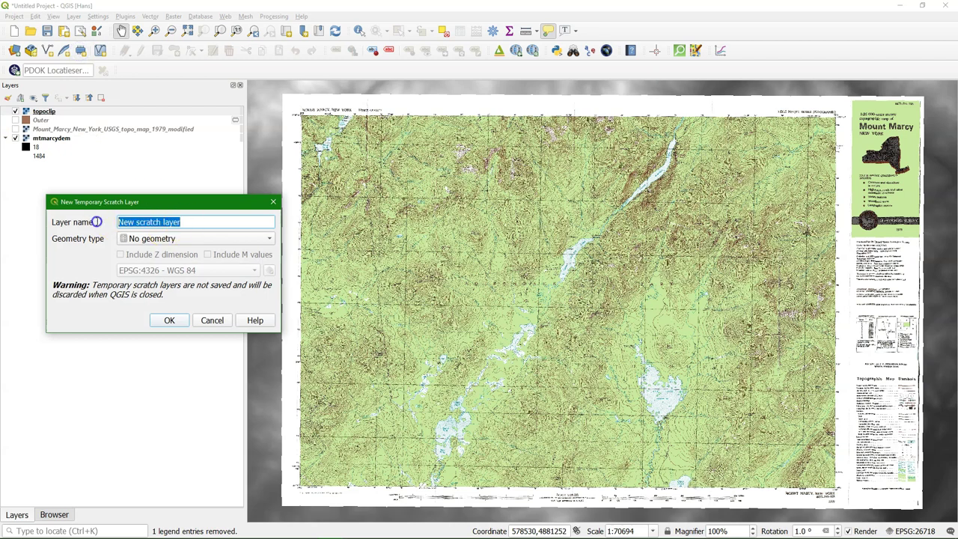
text(l)
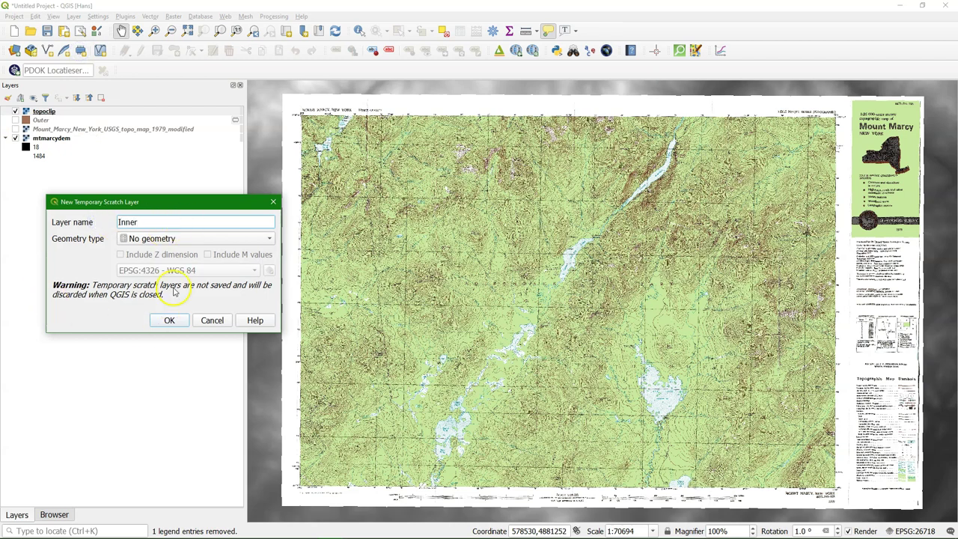
click(166, 239)
click(154, 280)
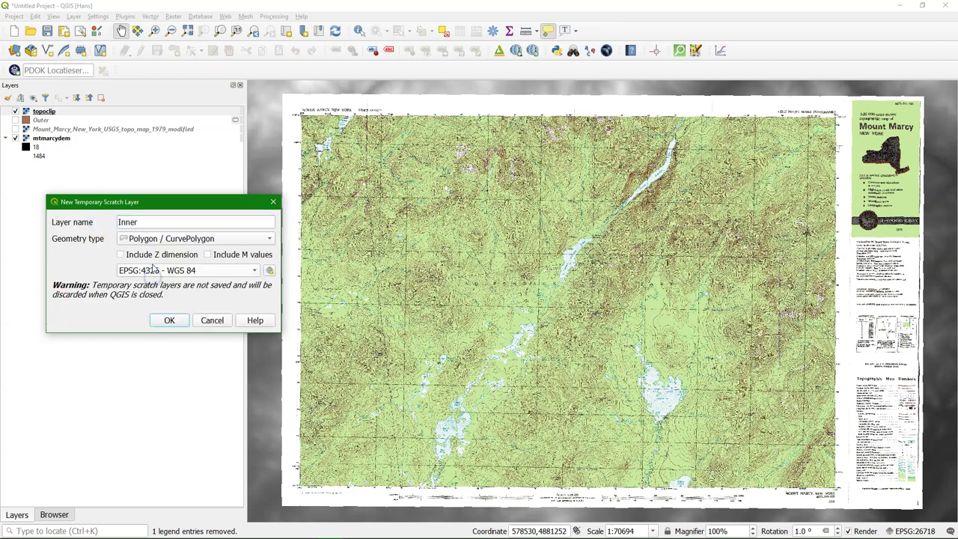
click(152, 273)
click(150, 282)
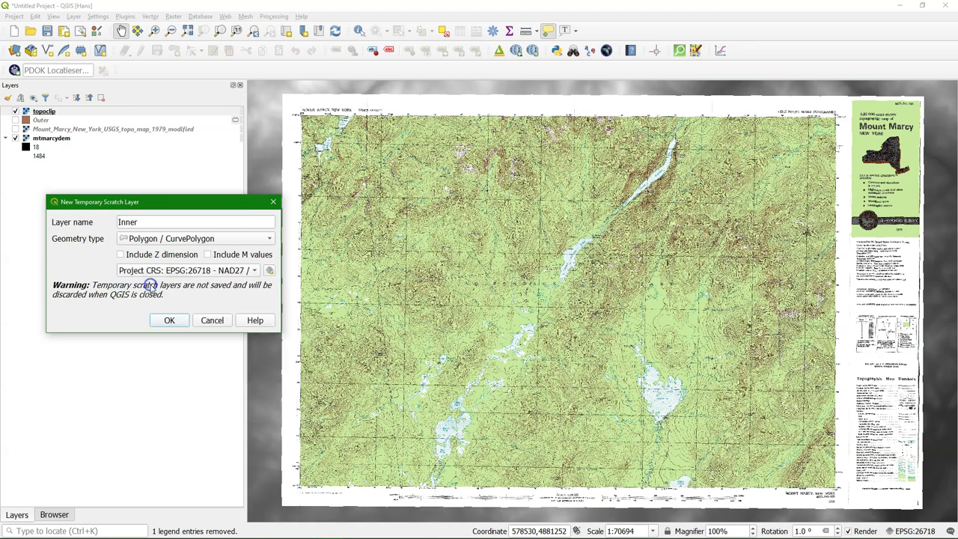
click(167, 320)
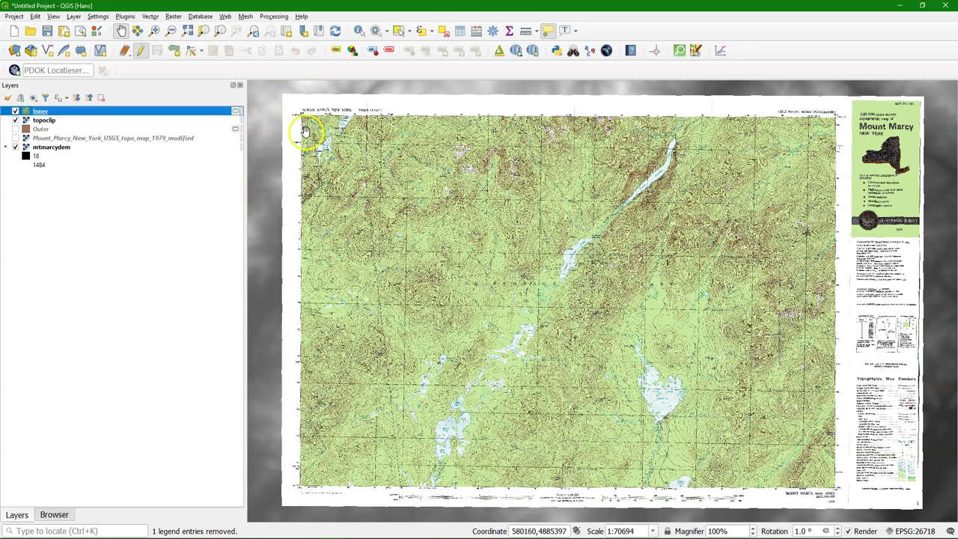
- Zoom in and trace the neatline corners on the Inner layer, closing the polygon
scroll(296, 124, up, 1)
drag(296, 120, 329, 209)
scroll(388, 225, up, 3)
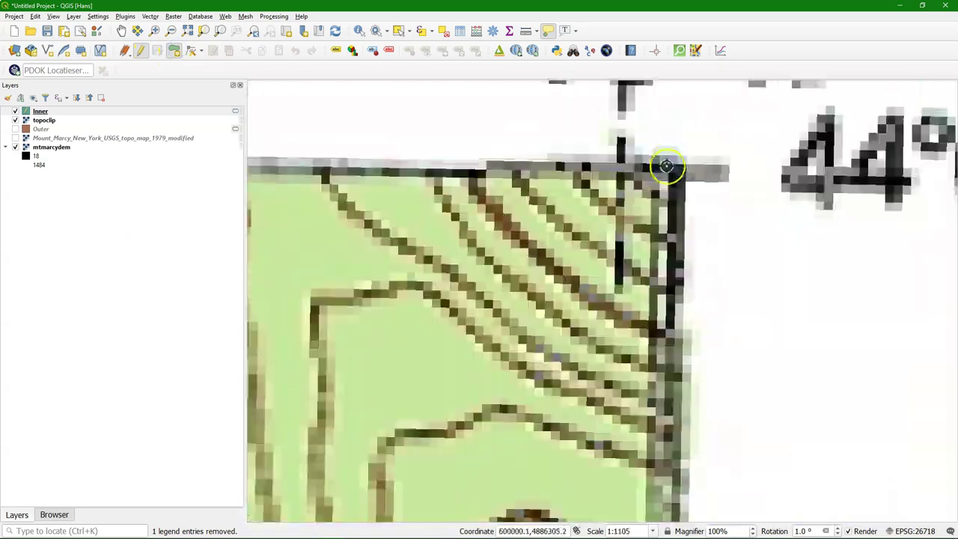
scroll(695, 156, down, 5)
scroll(712, 481, up, 4)
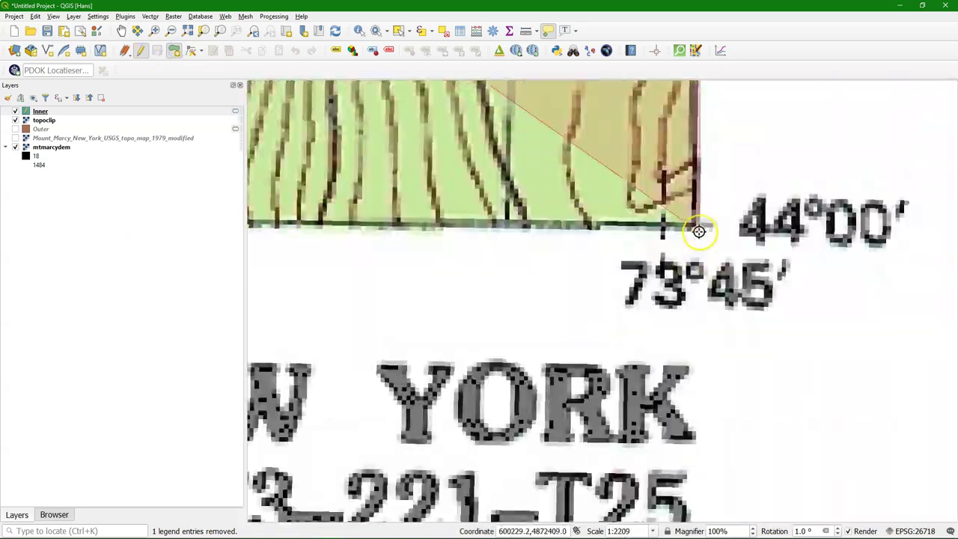
click(699, 231)
- Zoom to the Inner layer and save its edits
scroll(526, 265, down, 5)
scroll(575, 299, up, 5)
click(575, 299)
right_click(576, 299)
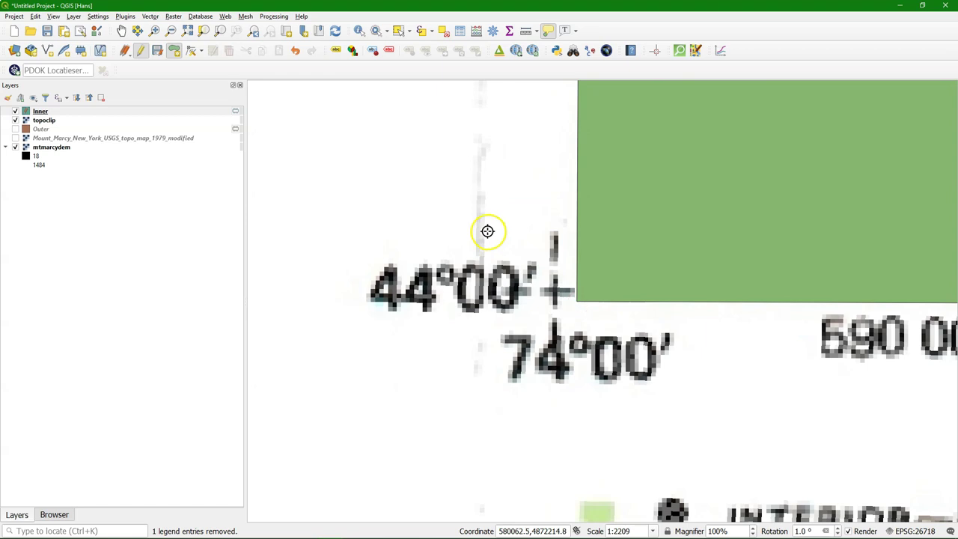
scroll(487, 232, down, 3)
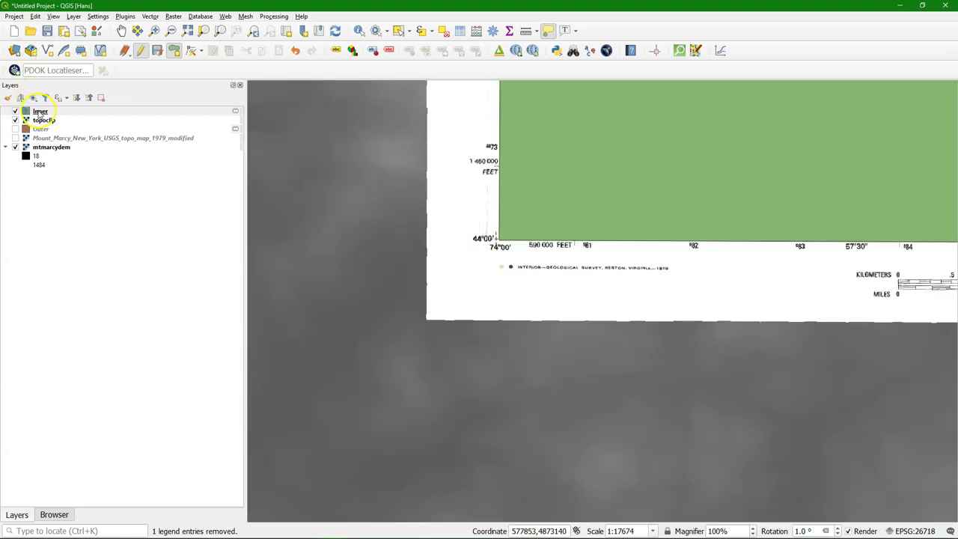
right_click(40, 113)
click(51, 116)
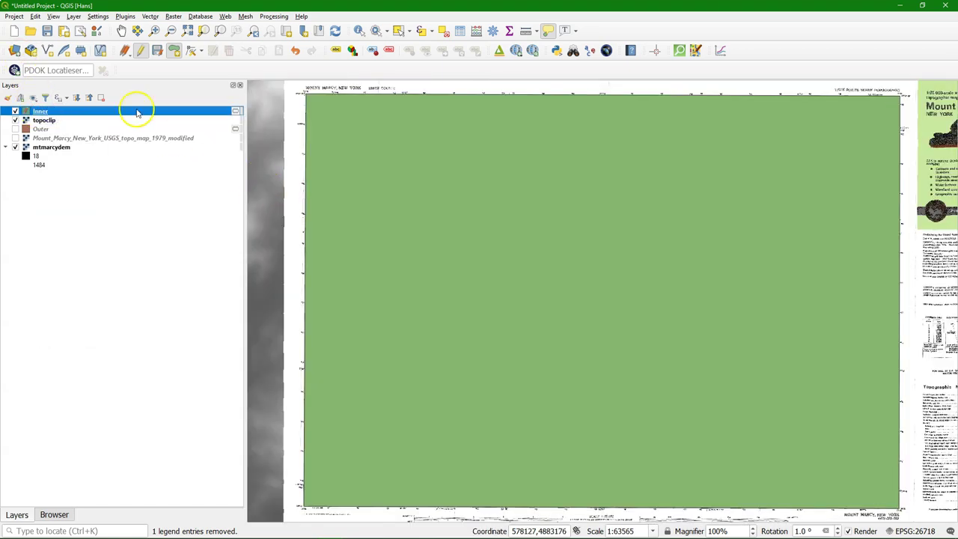
click(140, 50)
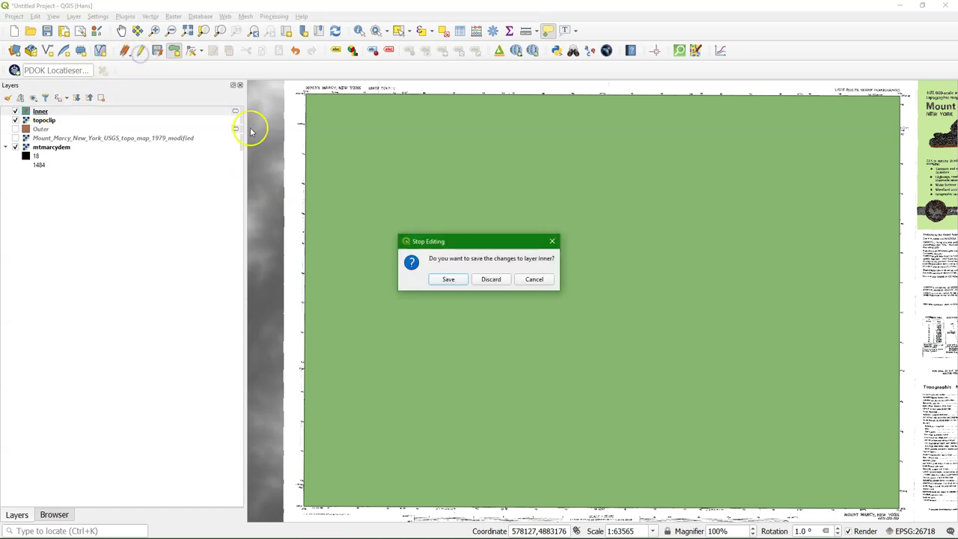
click(448, 279)
- In Clip Raster by Mask Layer, use mtmarcydem as input with nodata -9999
click(173, 16)
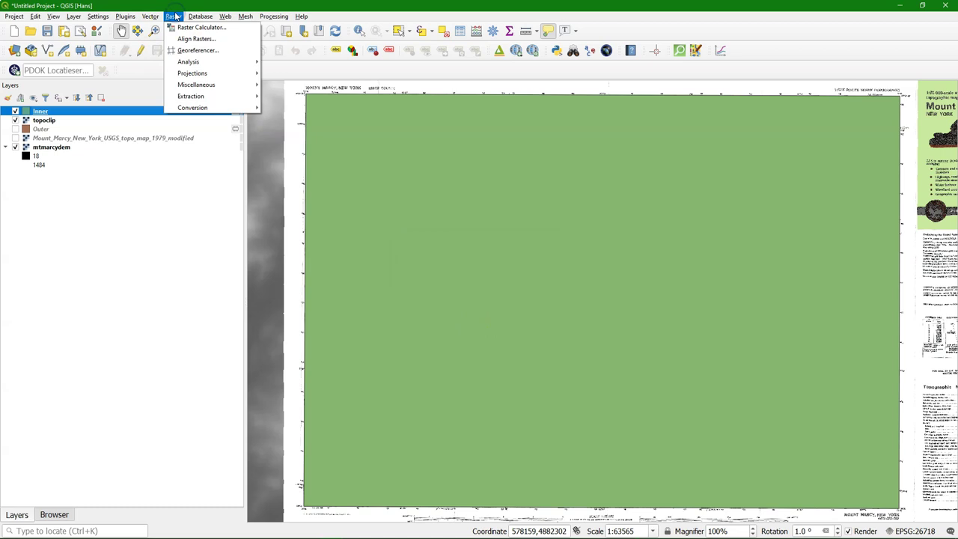
mouse_move(205, 100)
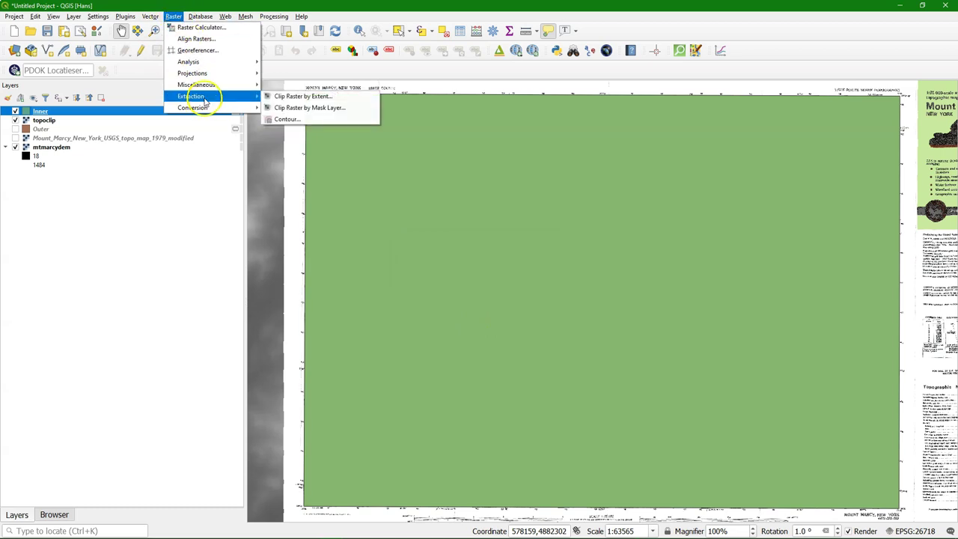
click(300, 109)
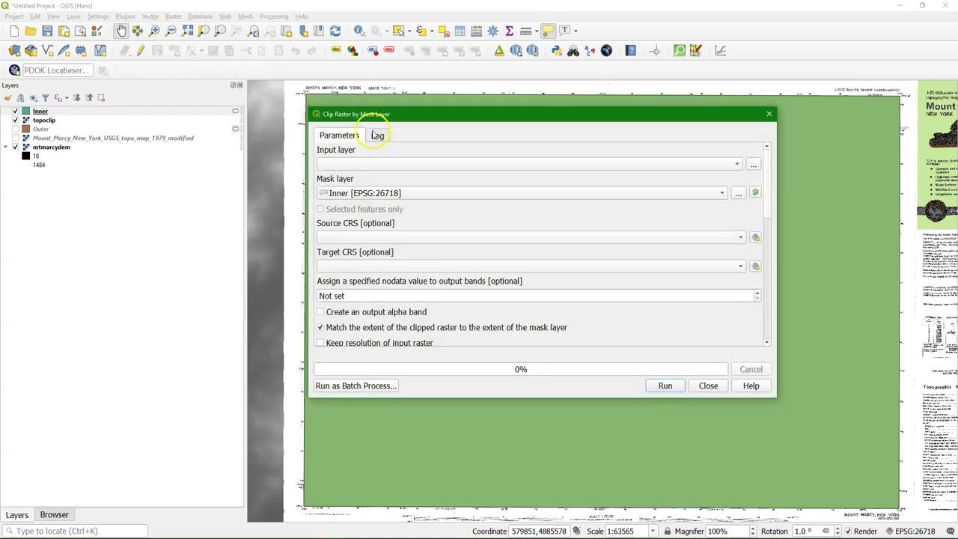
click(395, 165)
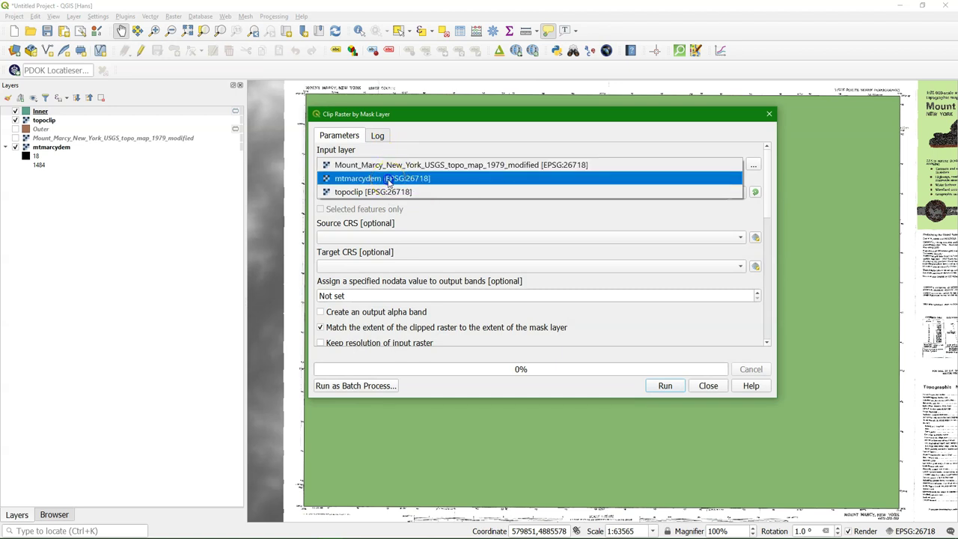
click(388, 181)
drag(407, 295, 283, 289)
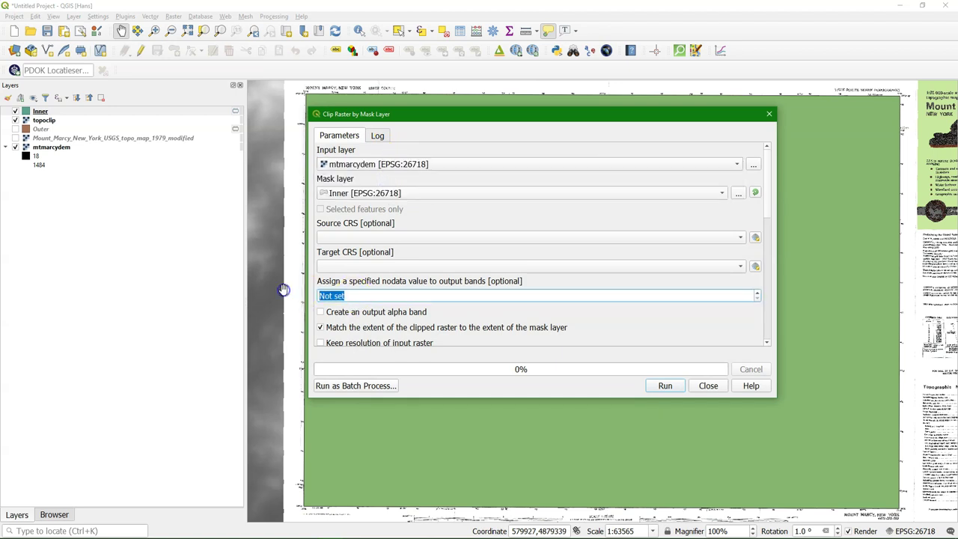
text(-9999)
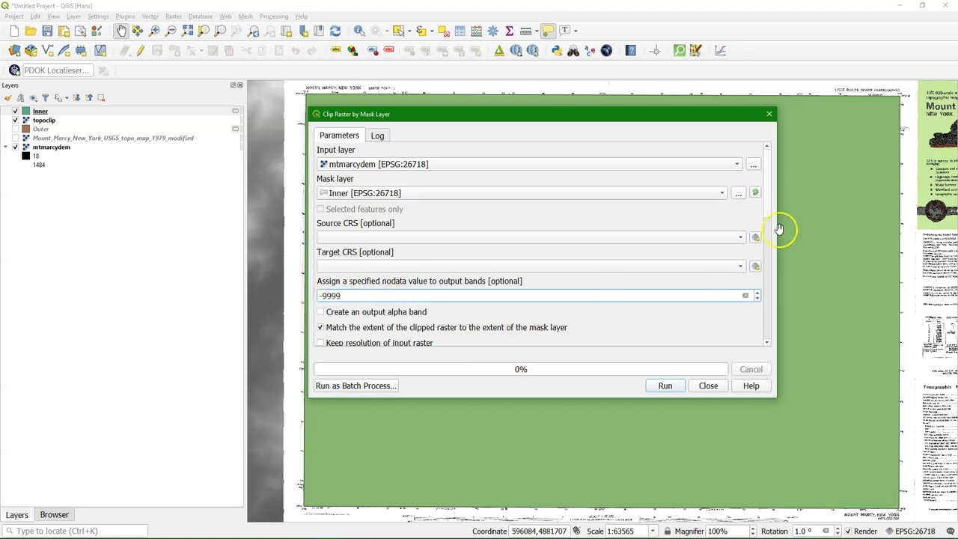
- Save the clipped DEM as innerDEM.tif, run the clip, and close the tool
scroll(765, 225, down, 3)
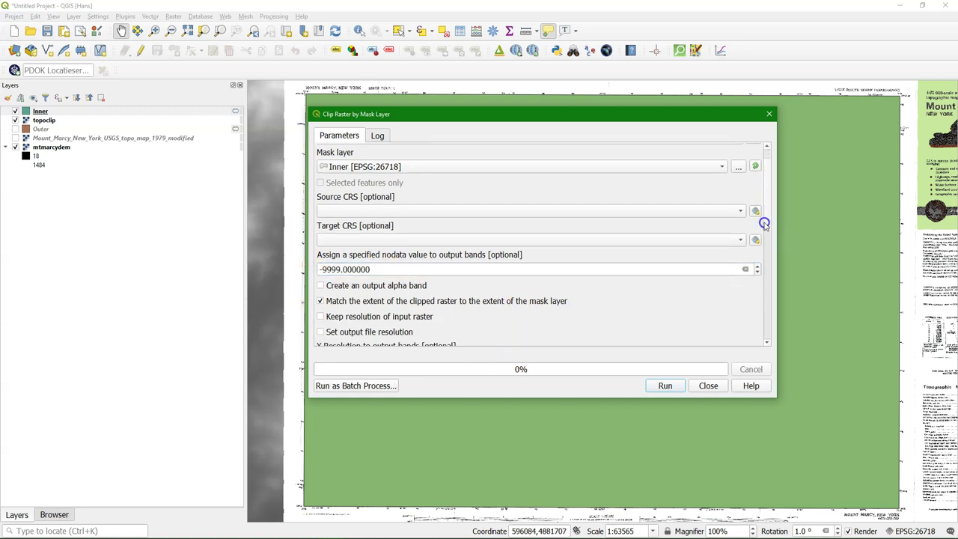
scroll(759, 241, down, 1)
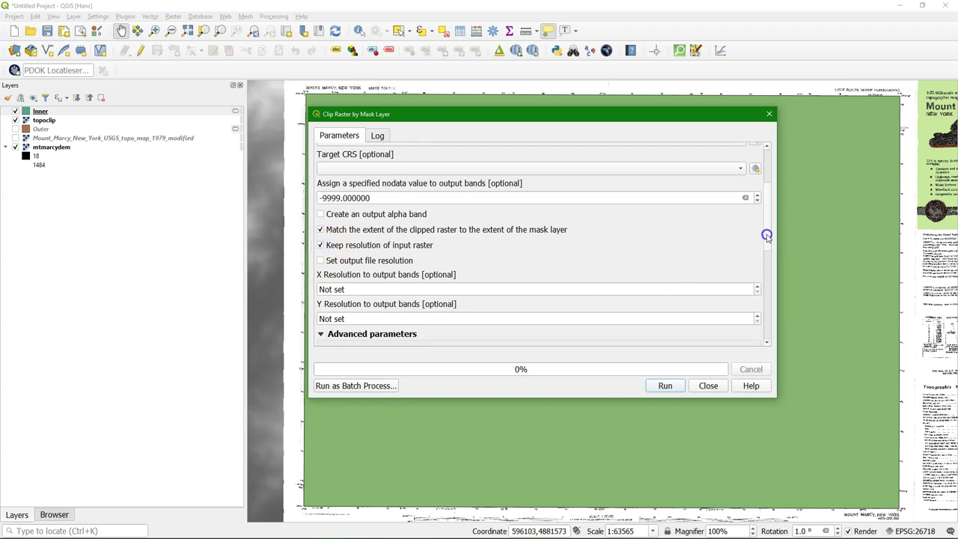
scroll(765, 238, down, 3)
scroll(761, 292, down, 3)
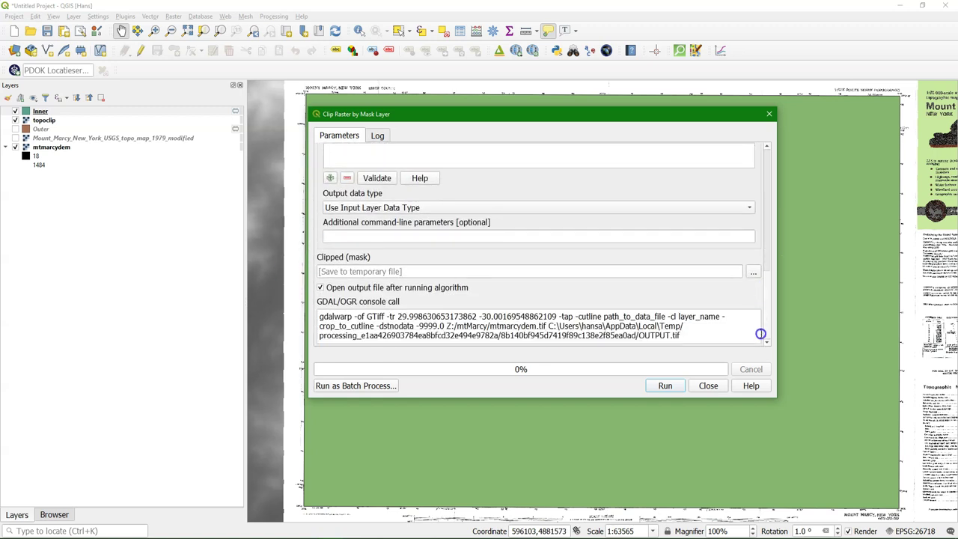
click(753, 272)
click(769, 288)
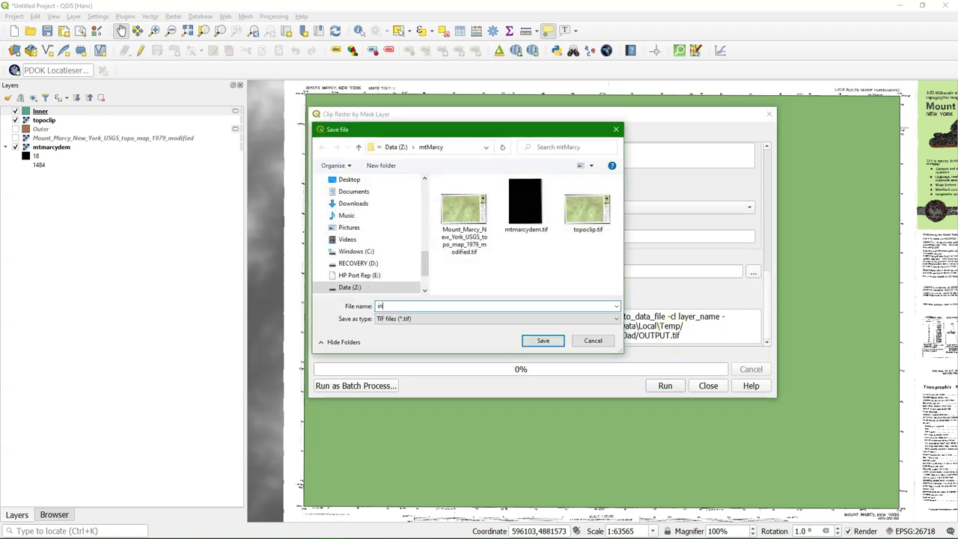
click(547, 341)
click(664, 385)
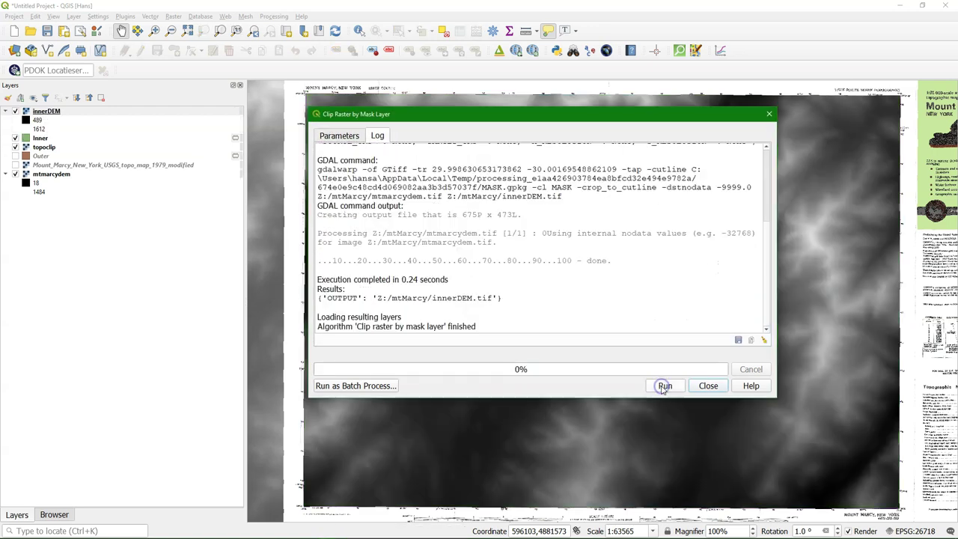
click(715, 386)
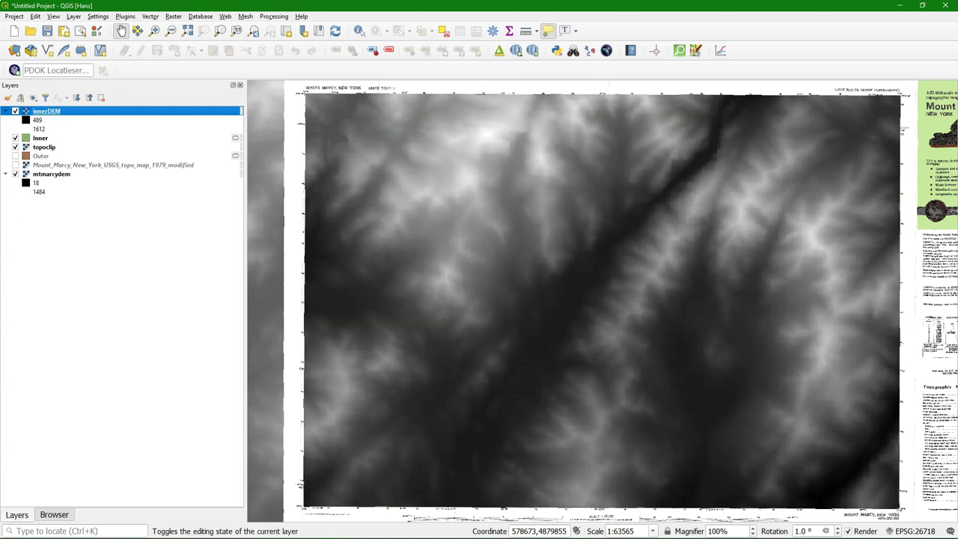
- Compute the Difference of Outer minus Inner, saved as outerminusinner.shp
click(149, 16)
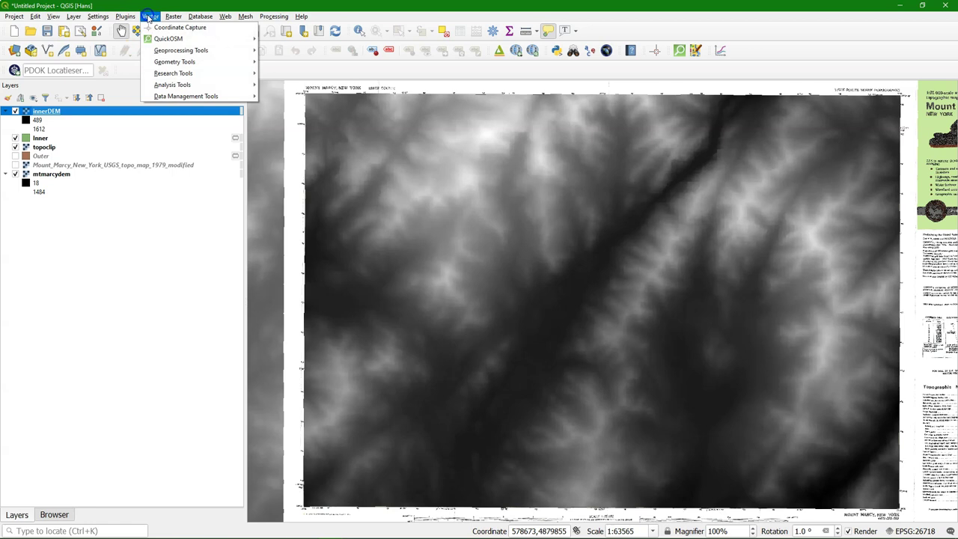
mouse_move(196, 50)
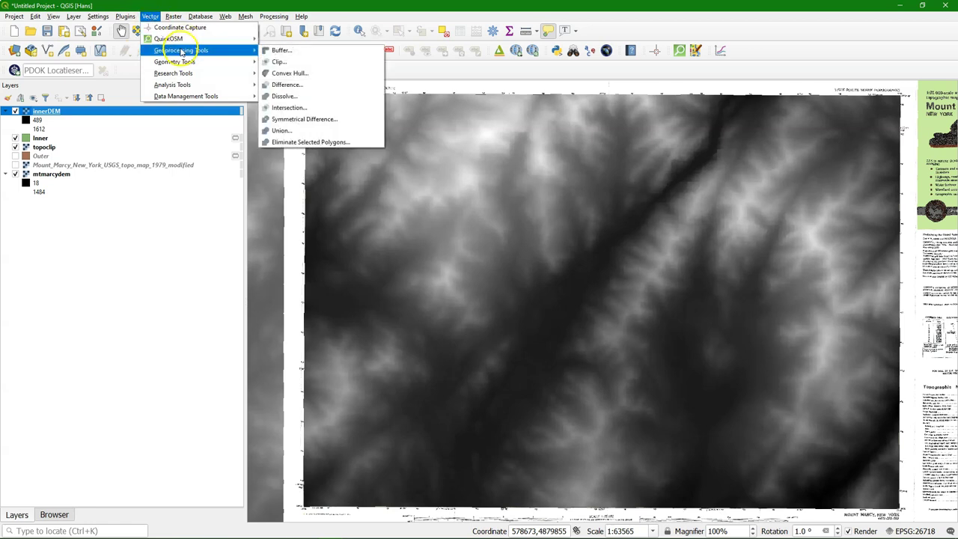
click(293, 87)
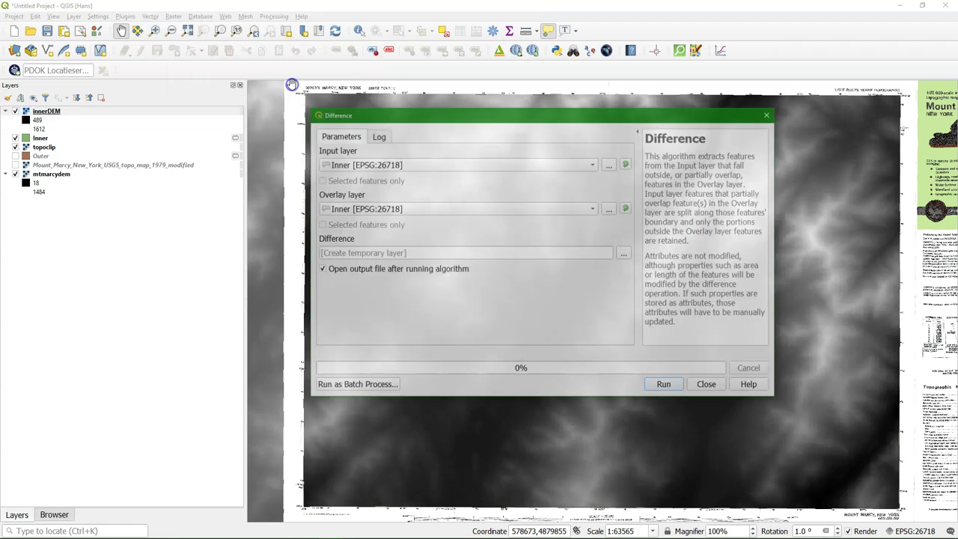
click(378, 166)
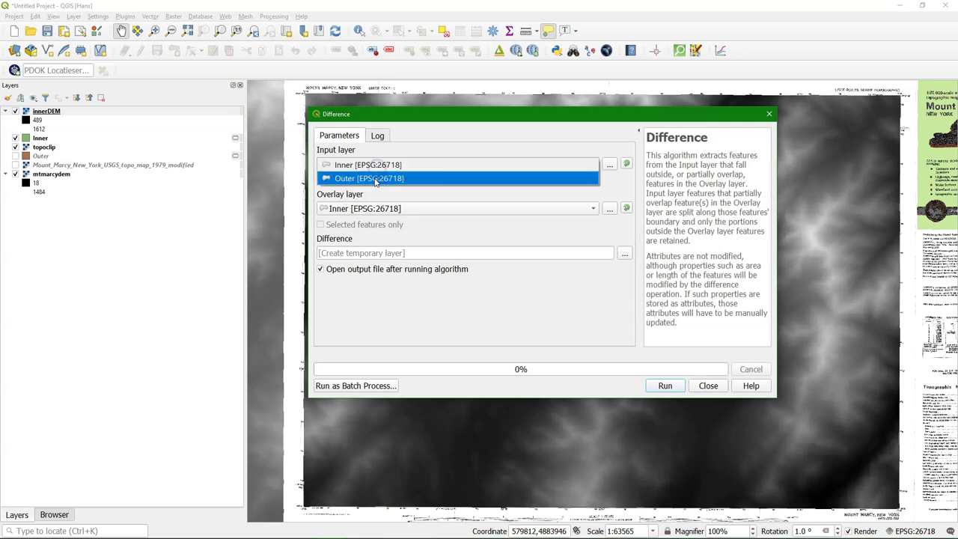
click(369, 178)
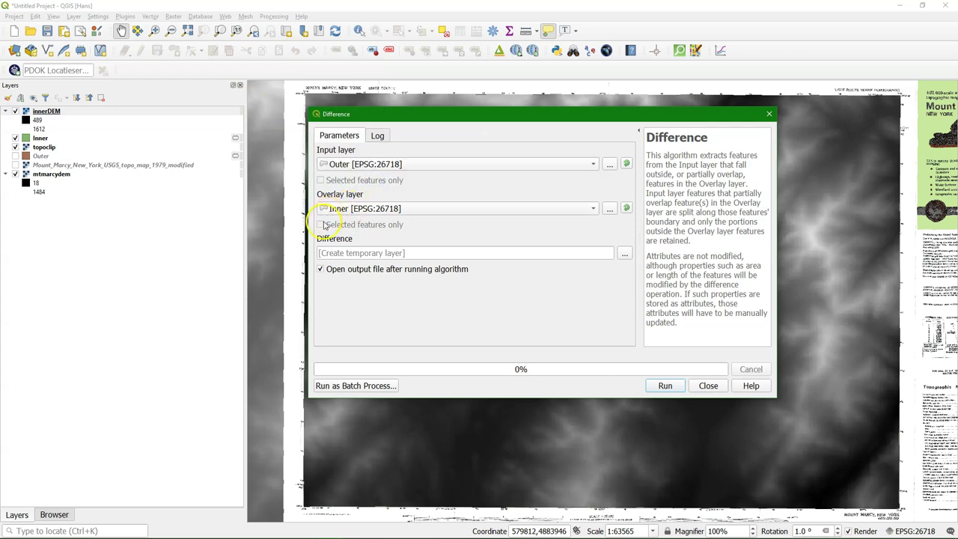
click(623, 254)
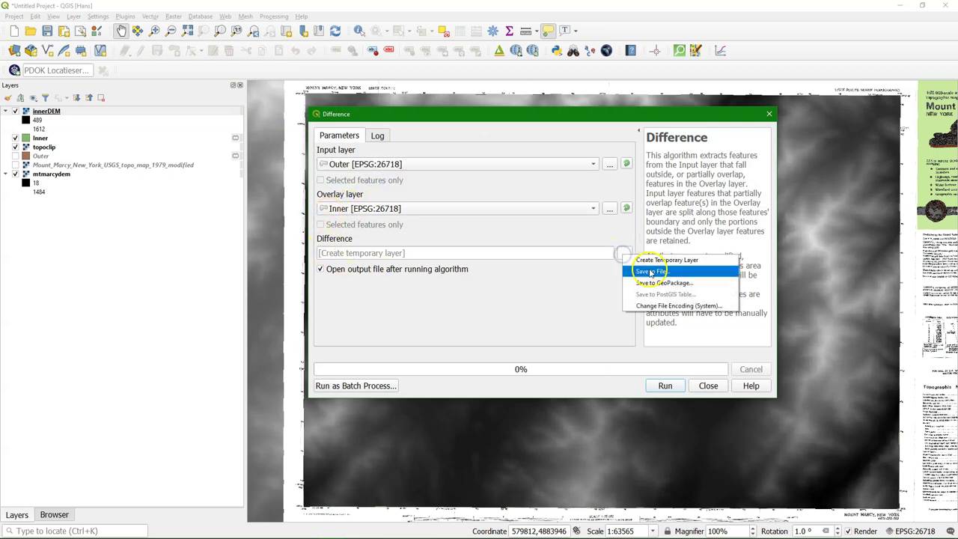
click(651, 272)
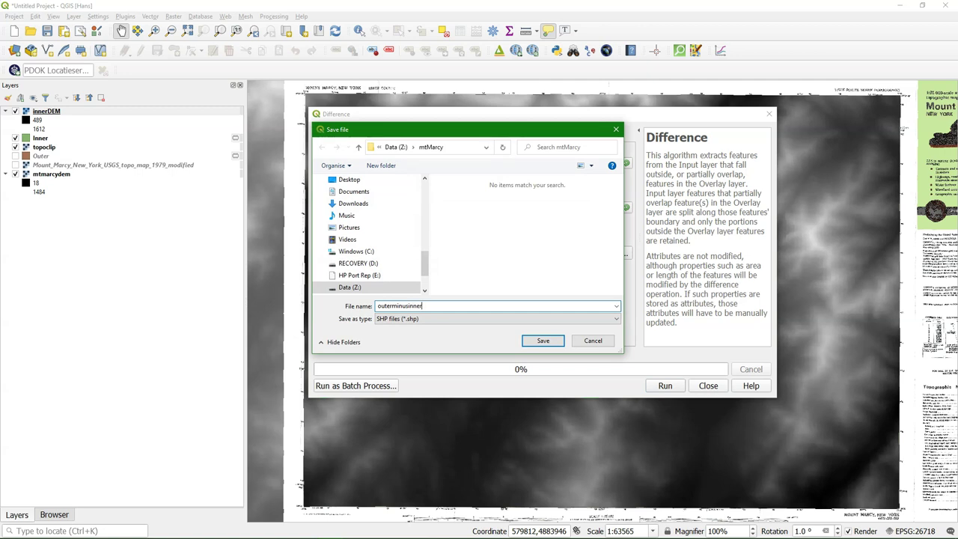
click(544, 341)
click(663, 385)
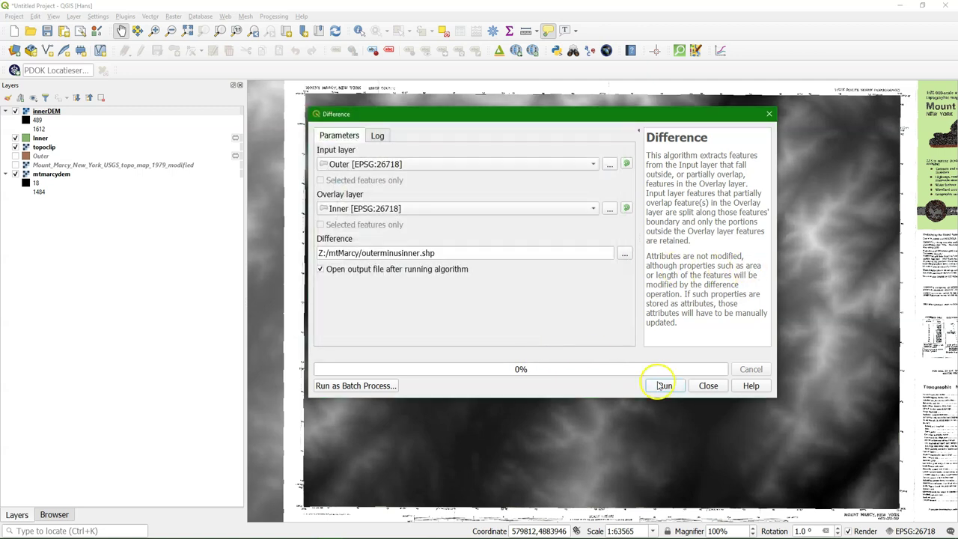
click(707, 385)
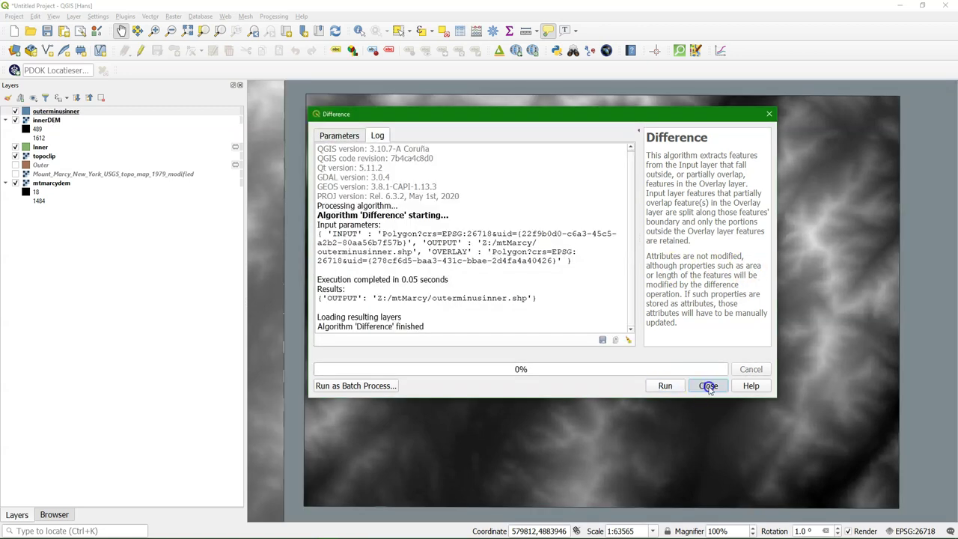
- Hide the innerDEM, Inner and topoclip layers
click(15, 119)
click(15, 146)
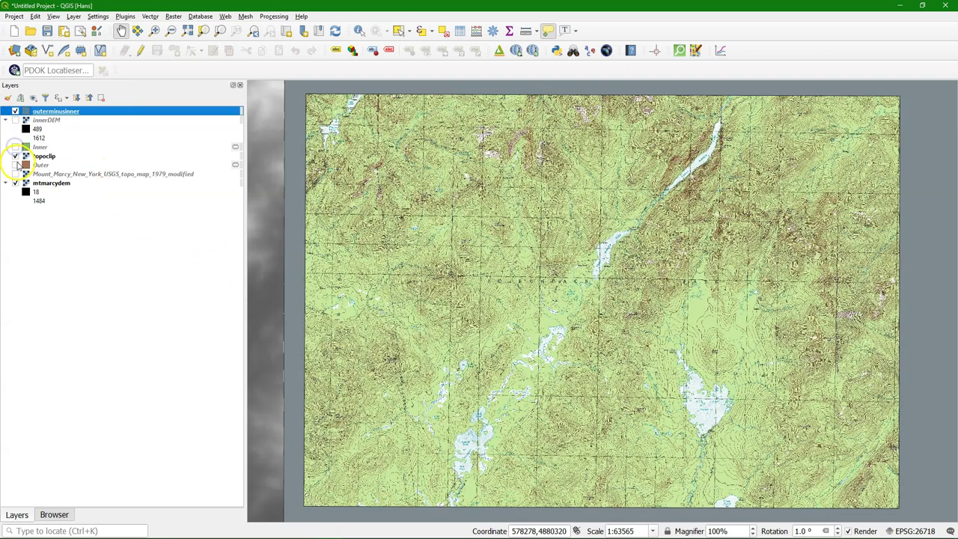
click(15, 156)
- Zoom out and pan so the whole outerminusinner frame is in view
scroll(423, 187, down, 1)
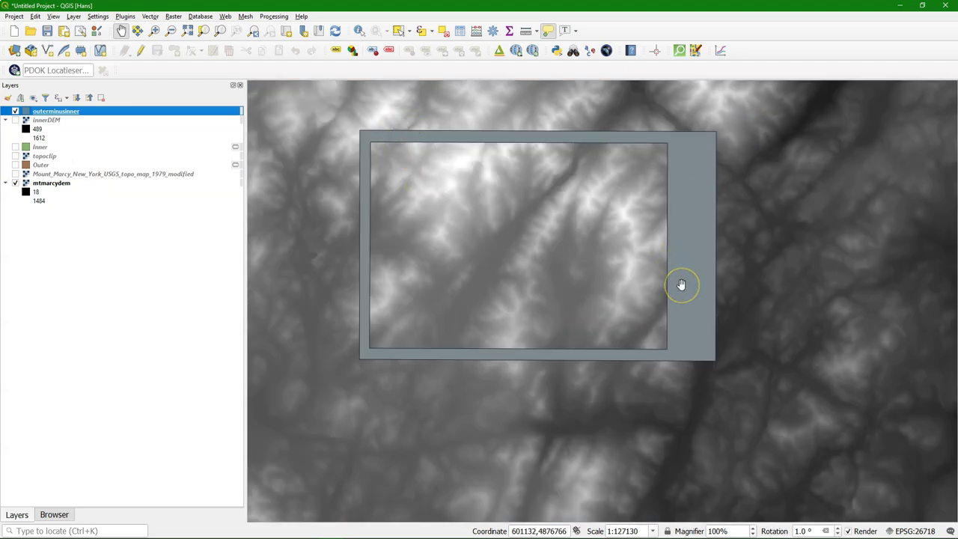
scroll(681, 284, up, 1)
scroll(547, 146, down, 1)
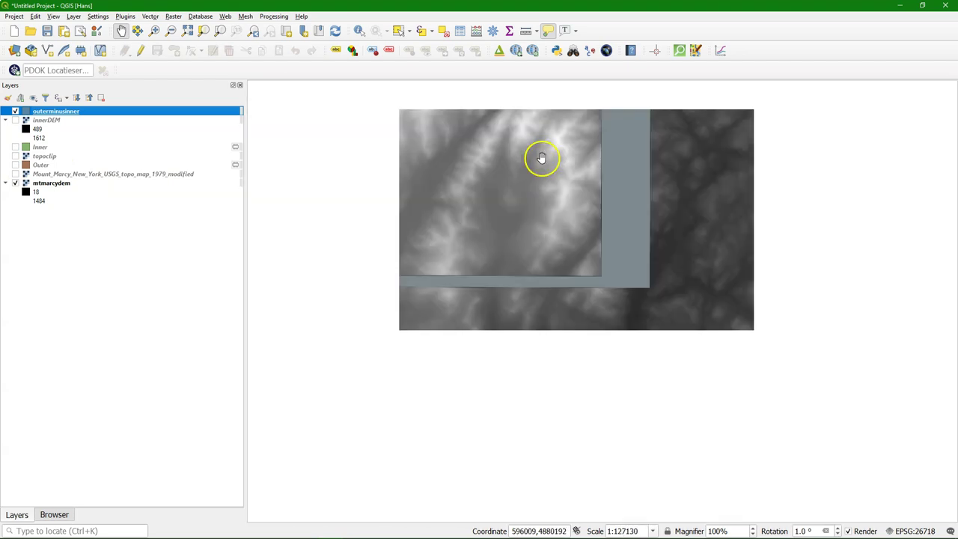
drag(411, 135, 460, 231)
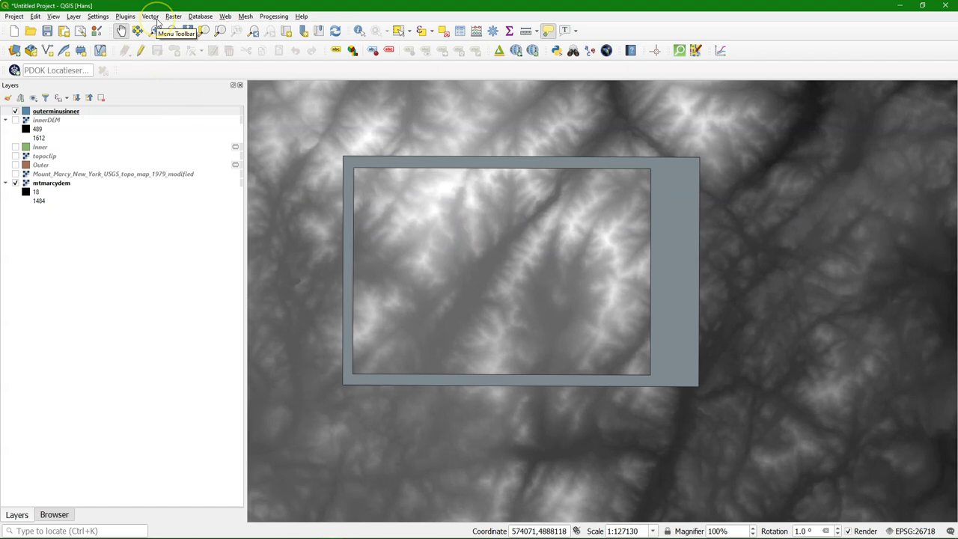
click(174, 17)
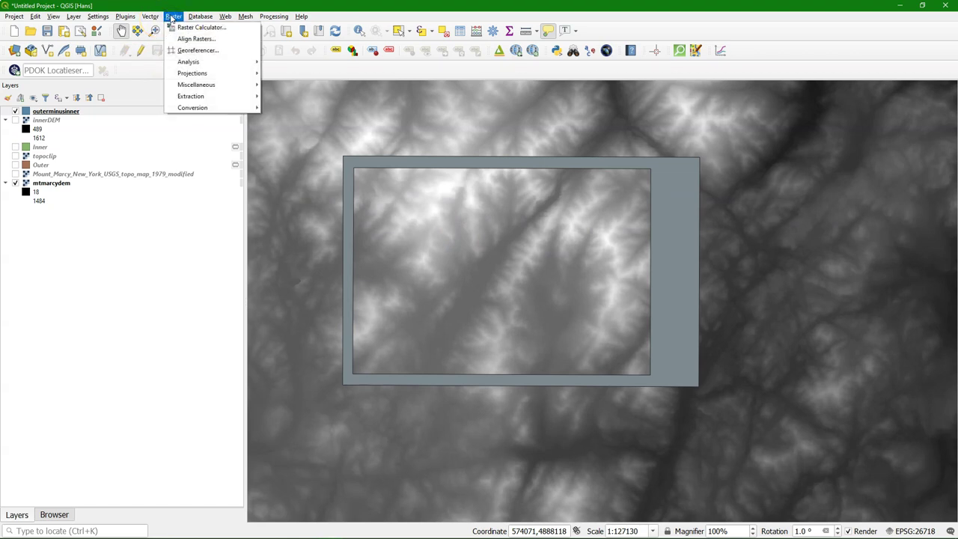
- In Rasterize, set output resolution to 30 × 30 georeferenced units
mouse_move(203, 107)
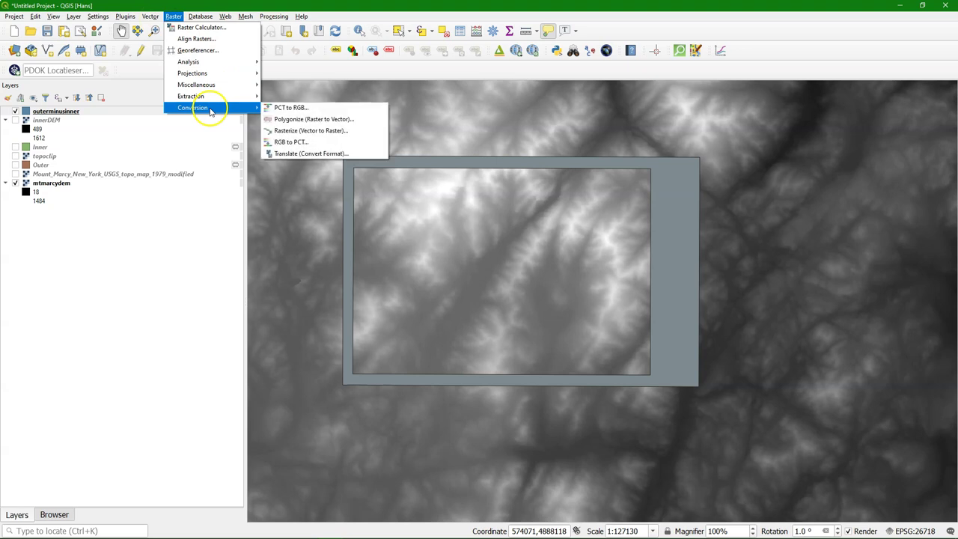
click(294, 131)
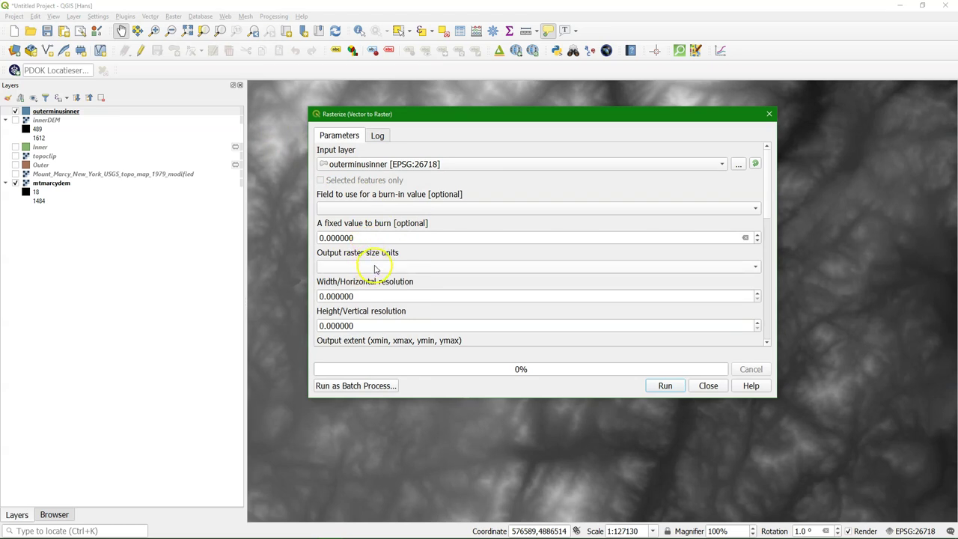
click(376, 267)
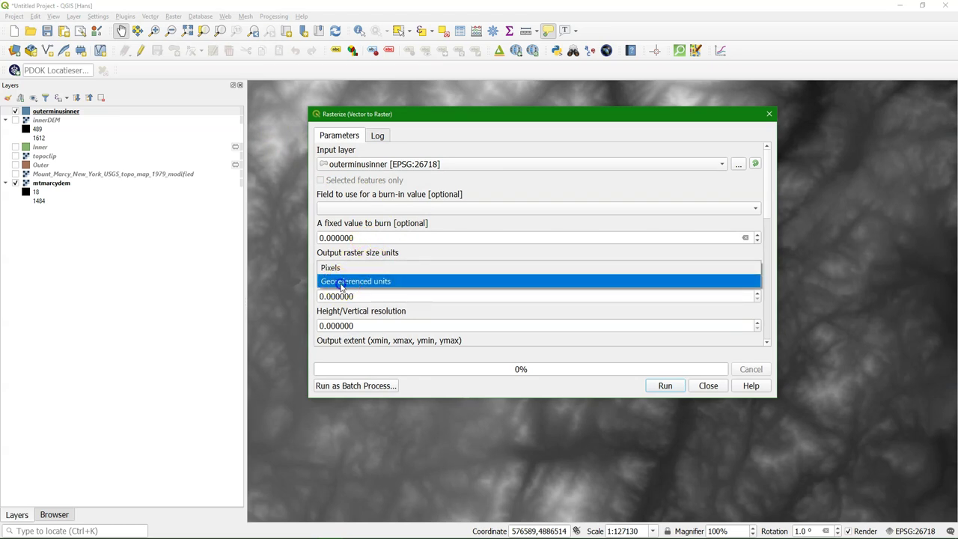
click(340, 281)
drag(361, 299, 262, 298)
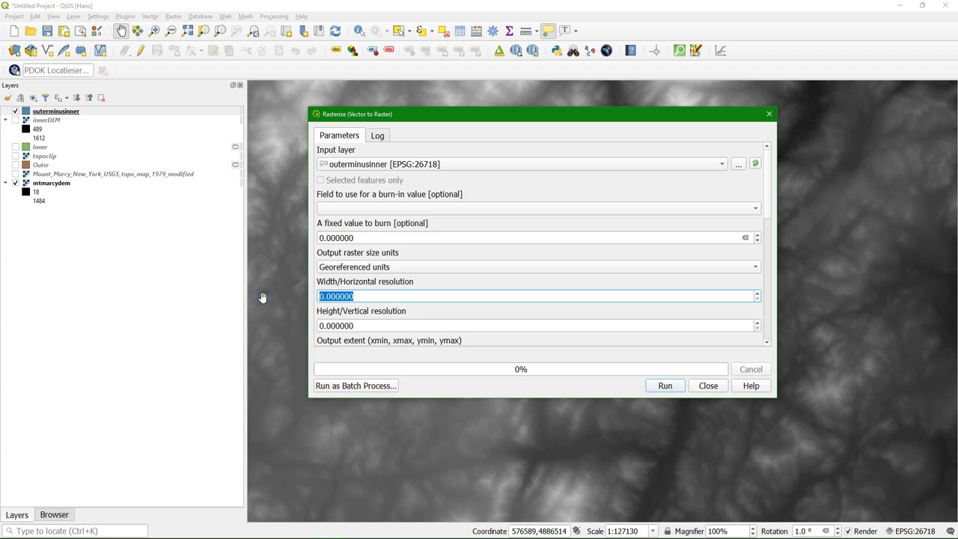
text(30)
drag(371, 325, 277, 322)
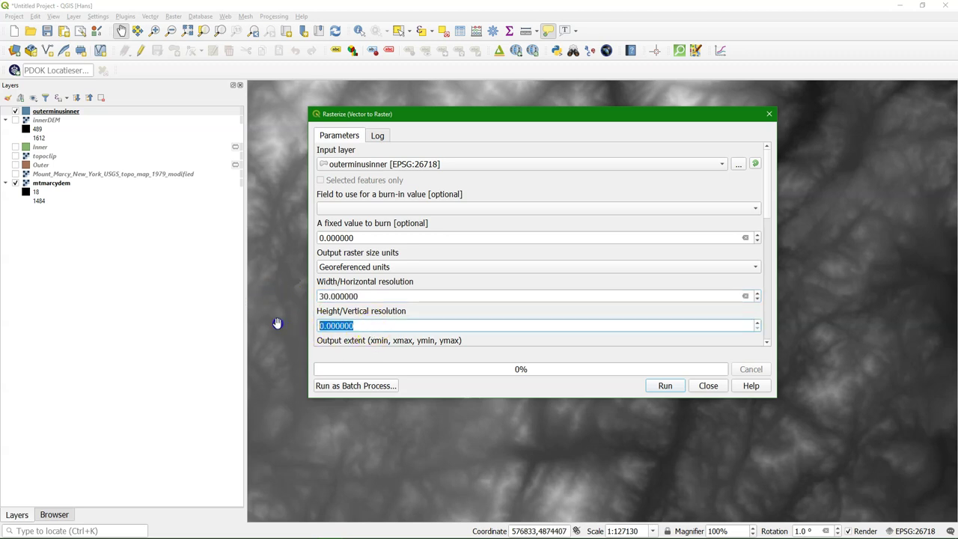
text(30)
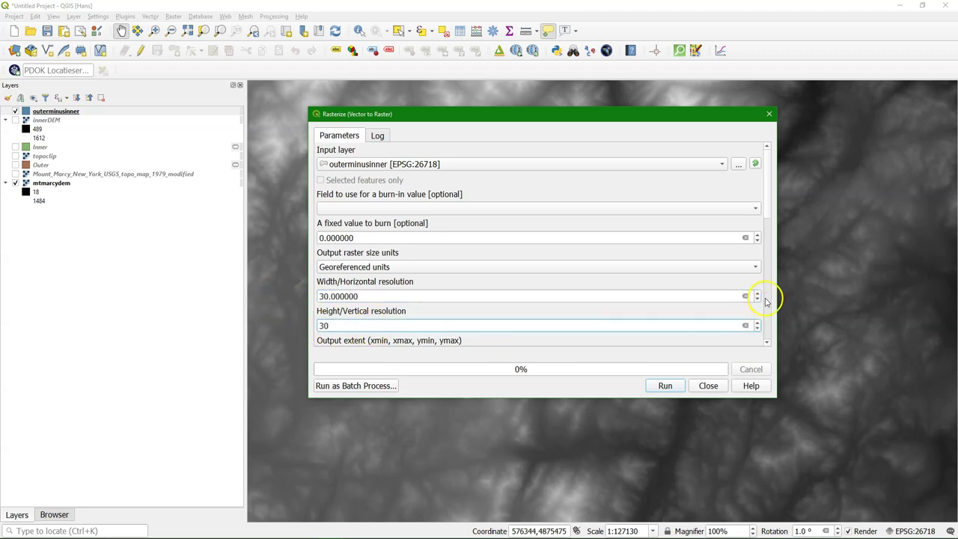
- Set the rasterize output extent to the outerminusinner layer's extent
drag(764, 202, 763, 238)
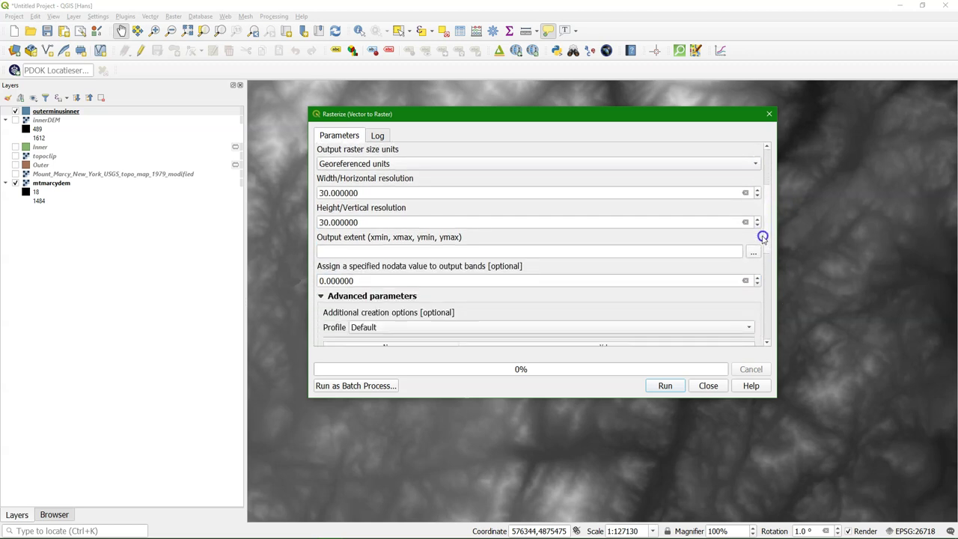
click(753, 253)
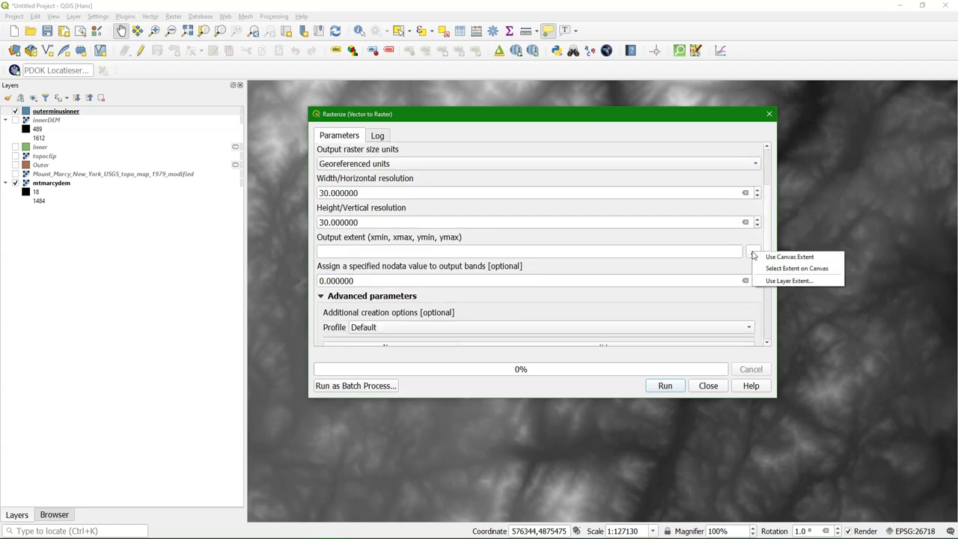
click(798, 283)
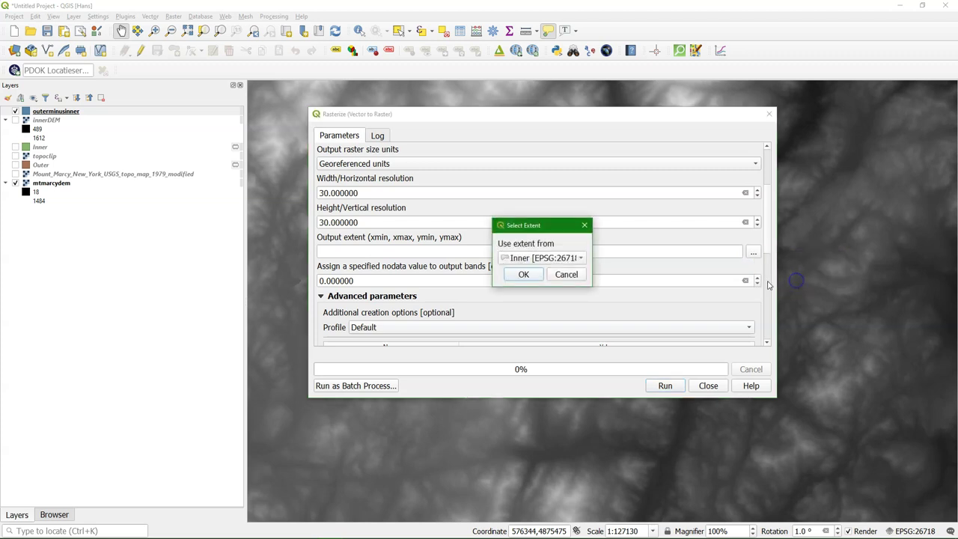
click(525, 259)
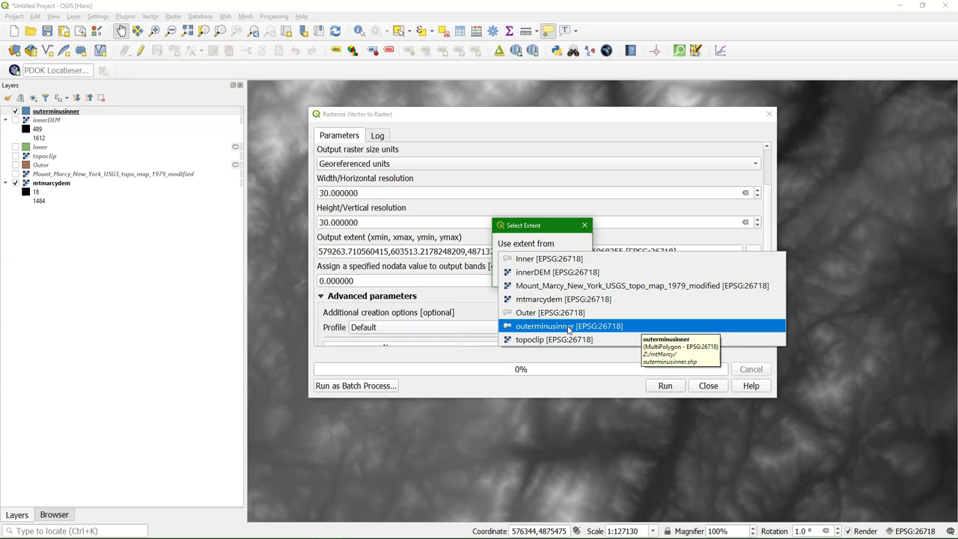
click(569, 327)
click(534, 275)
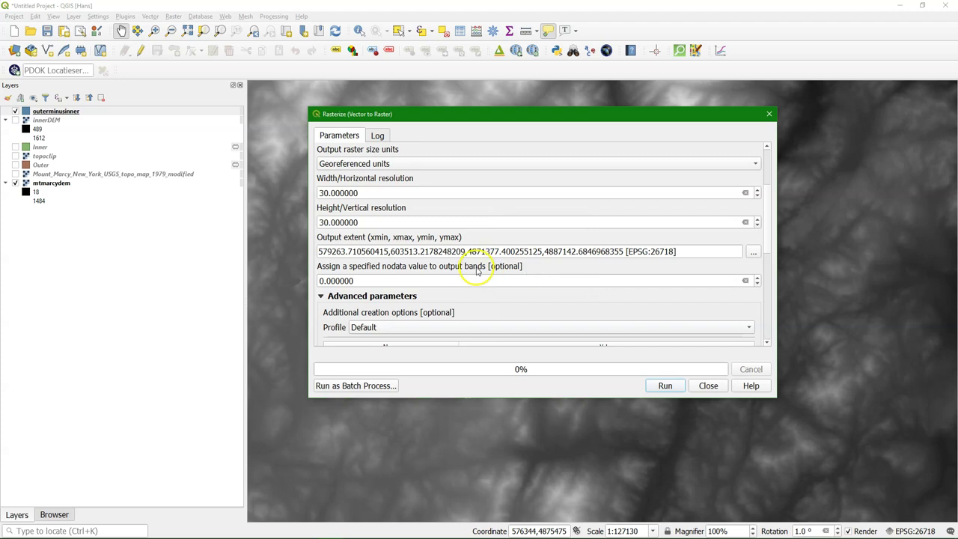
- Set nodata to -9999, save as outerDEM.tif, and run the rasterization
drag(768, 240, 765, 256)
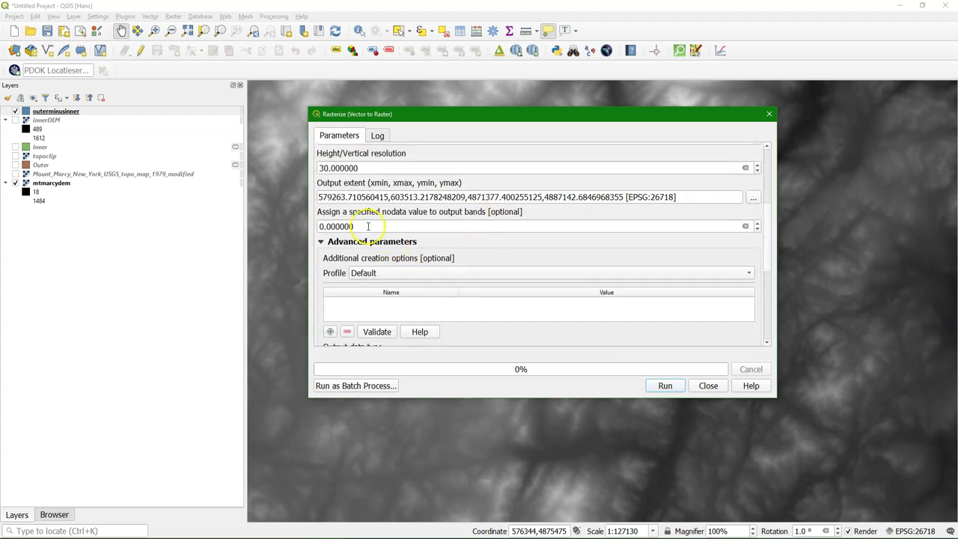
drag(368, 227, 254, 217)
text(-99)
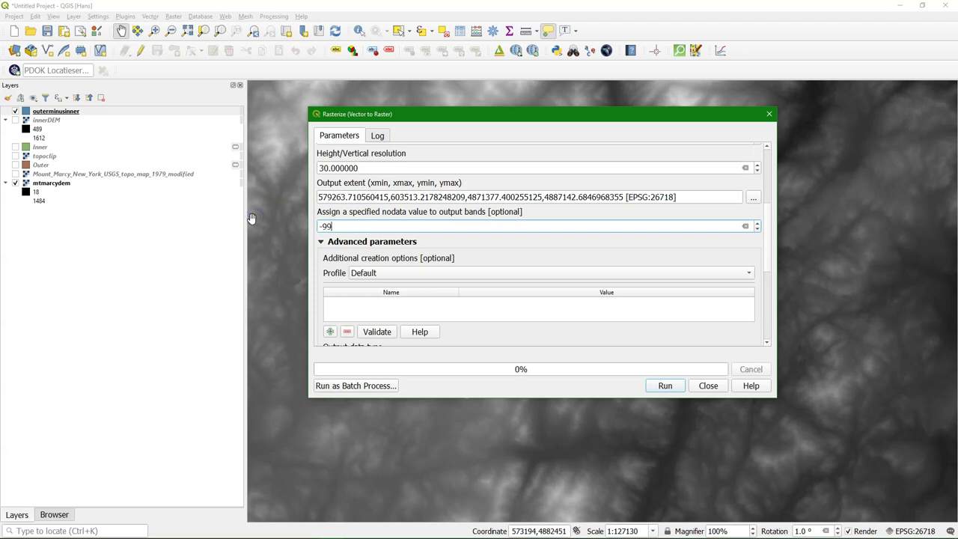
text(99)
drag(765, 235, 758, 323)
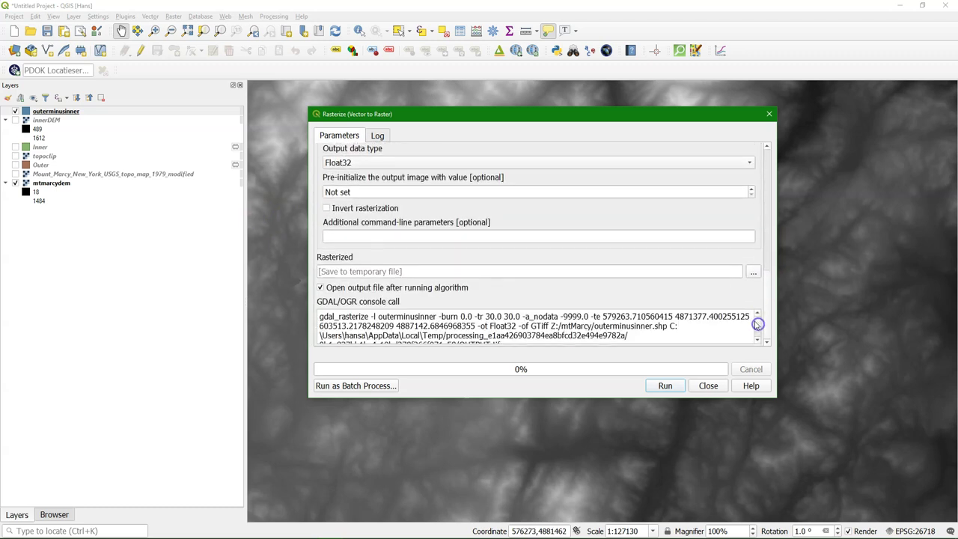
click(753, 271)
click(759, 291)
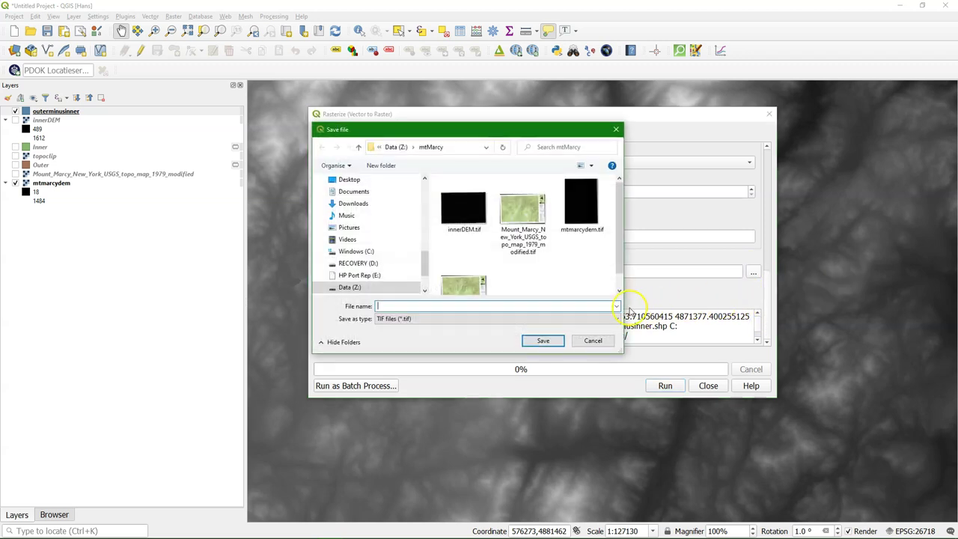
text(outerDEM)
click(543, 341)
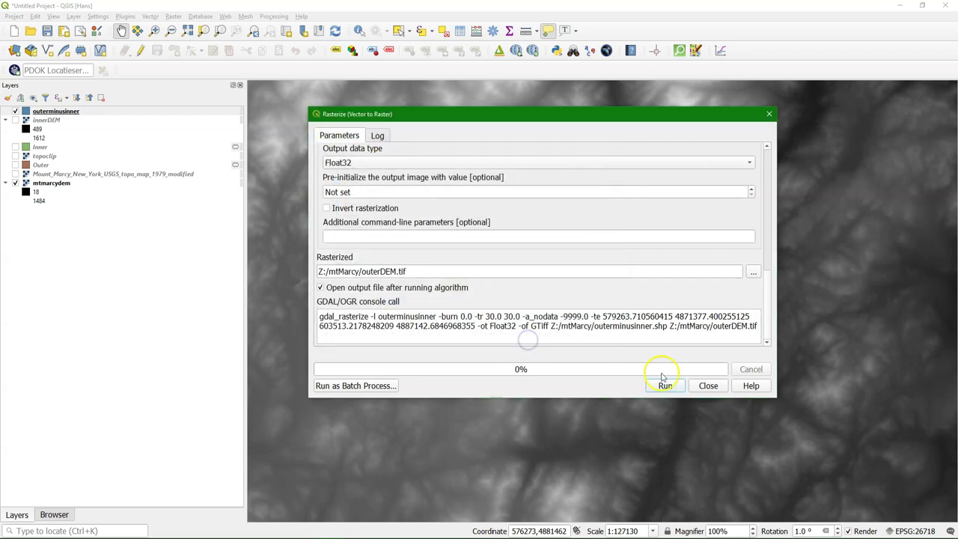
click(663, 387)
click(708, 386)
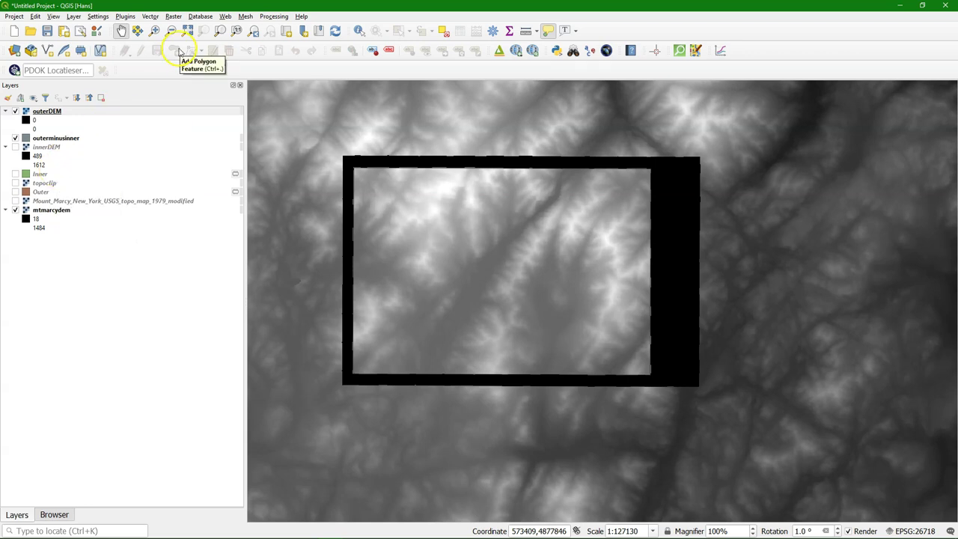
- In GDAL Merge, select innerDEM and outerDEM as the input layers
click(173, 16)
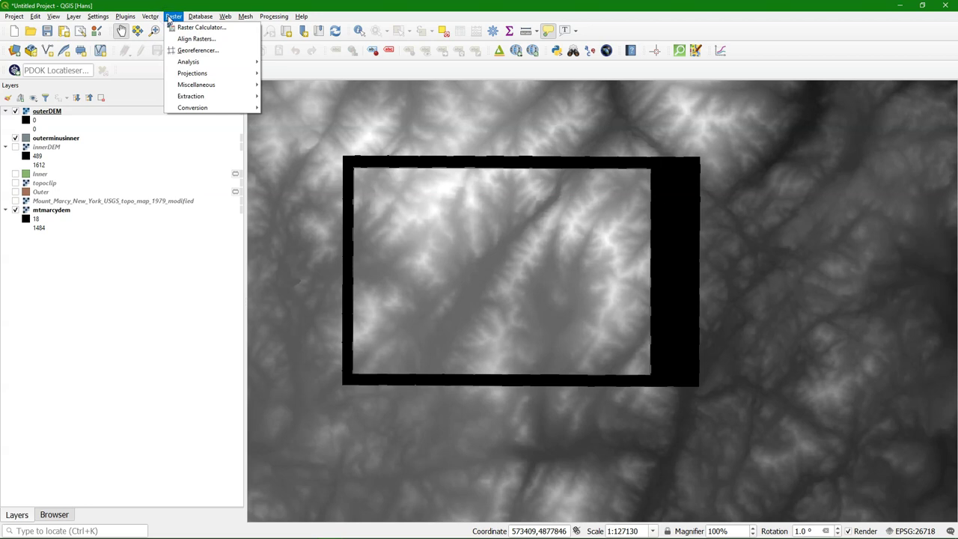
mouse_move(214, 85)
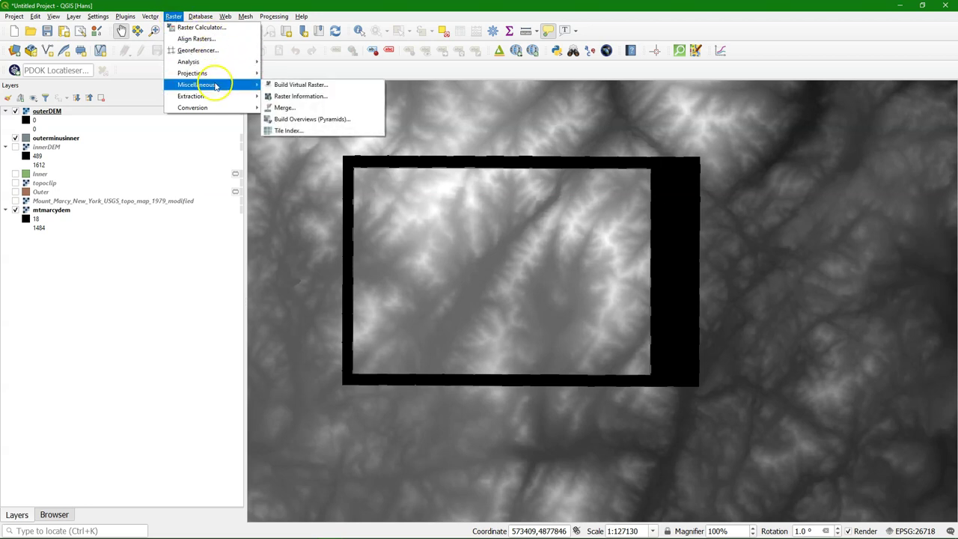
click(285, 108)
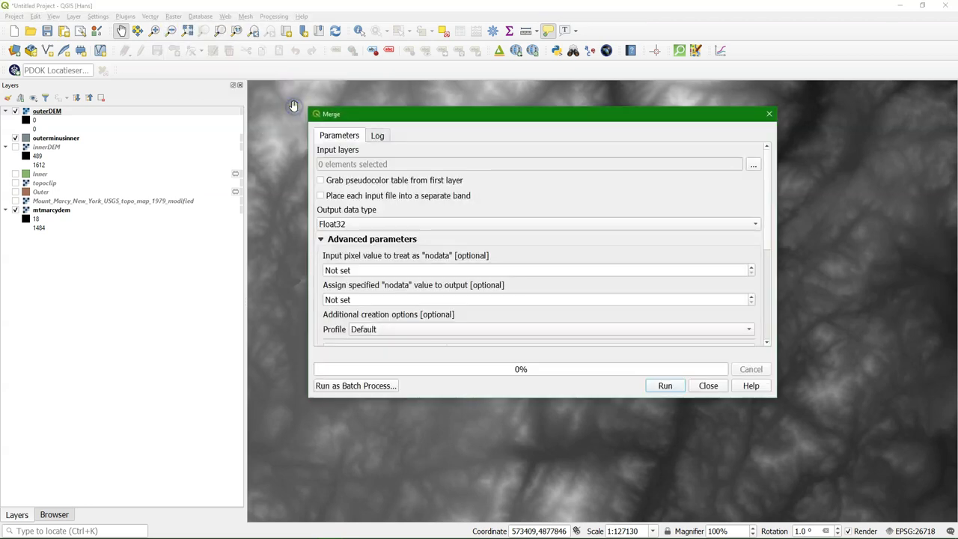
click(754, 165)
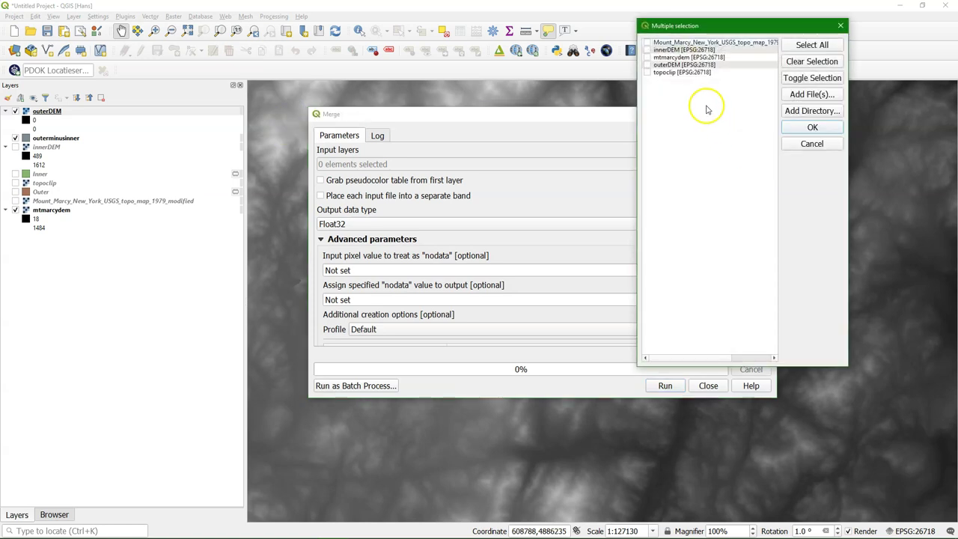
click(647, 66)
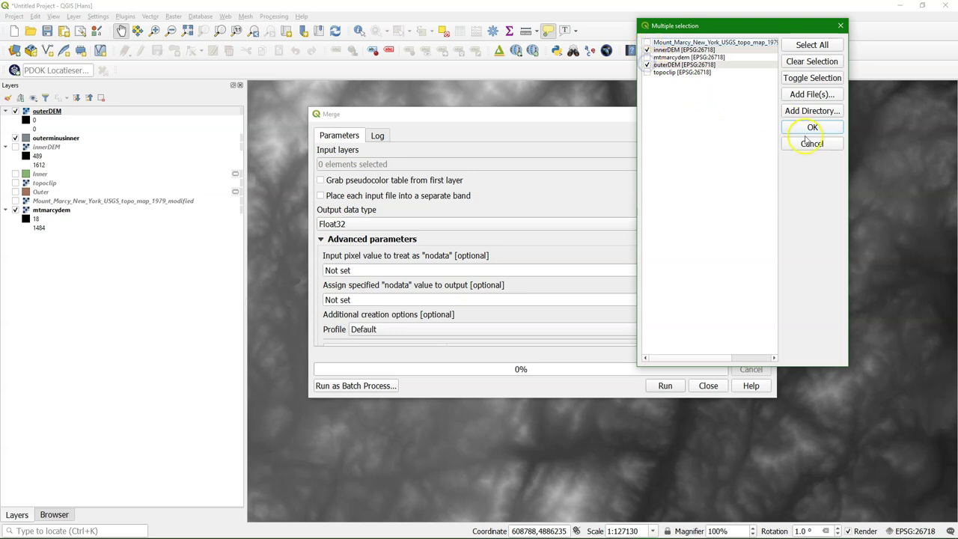
click(812, 128)
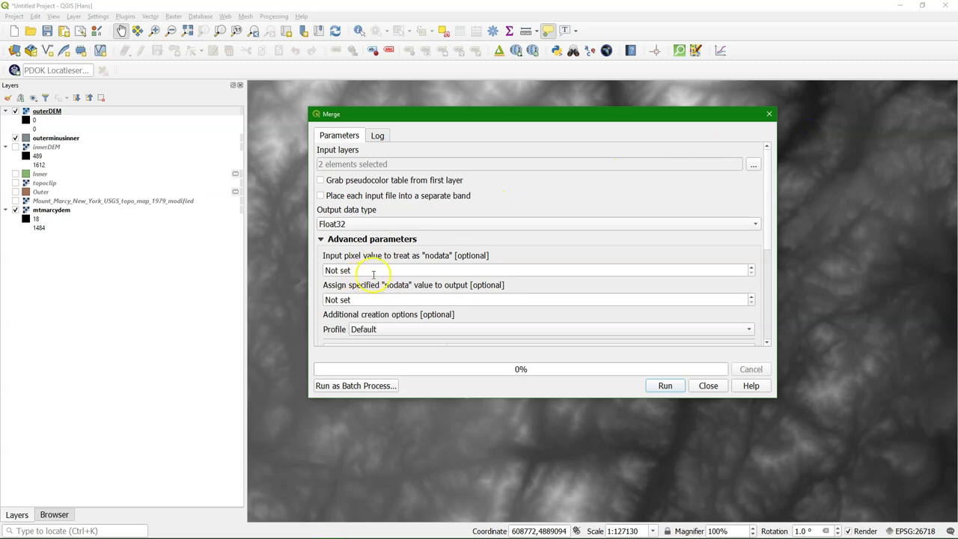
- Save the merged raster as DEMtopo.tif and run the merge
scroll(762, 315, down, 5)
click(753, 272)
click(771, 286)
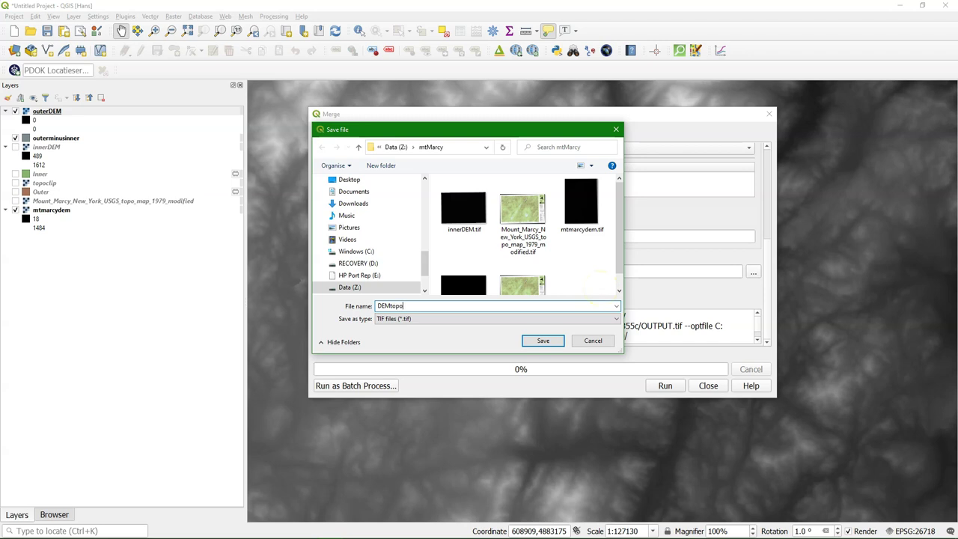
click(543, 341)
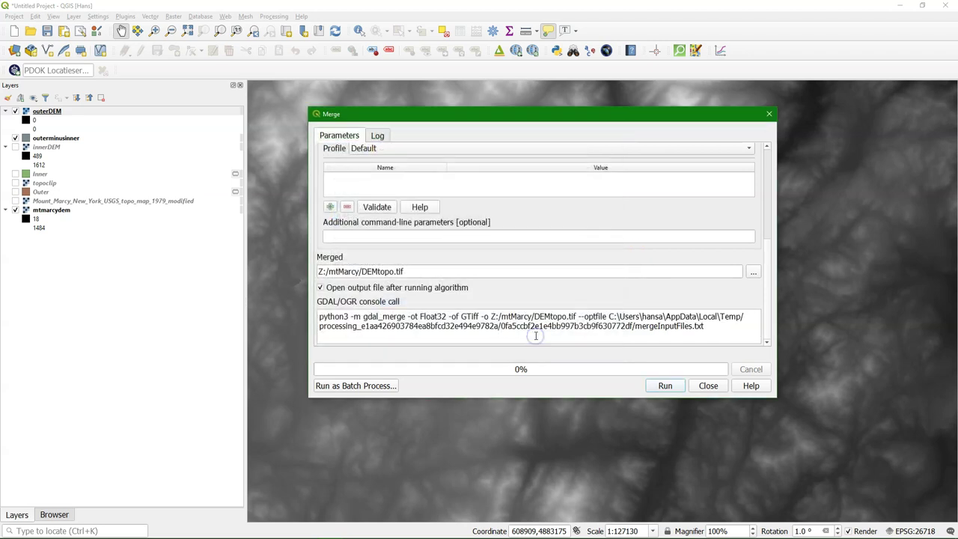
click(664, 388)
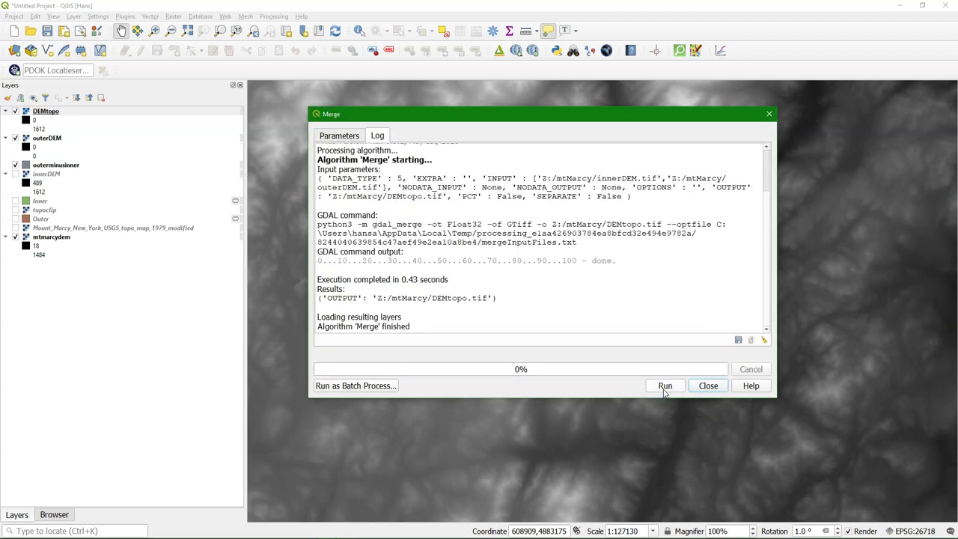
click(707, 386)
click(112, 269)
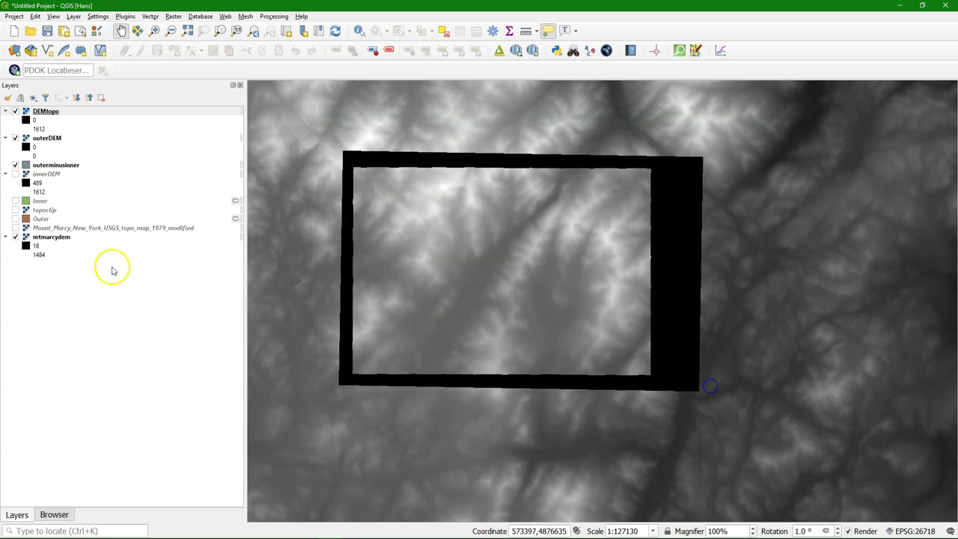
- Hide mtmarcydem and switch DEMtopo's renderer from Singleband gray to Hillshade
click(15, 236)
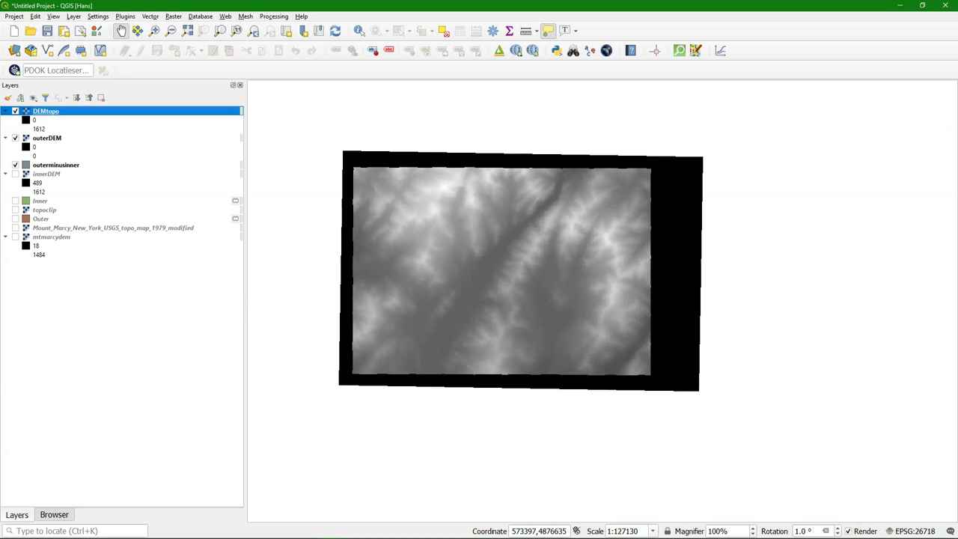
click(8, 100)
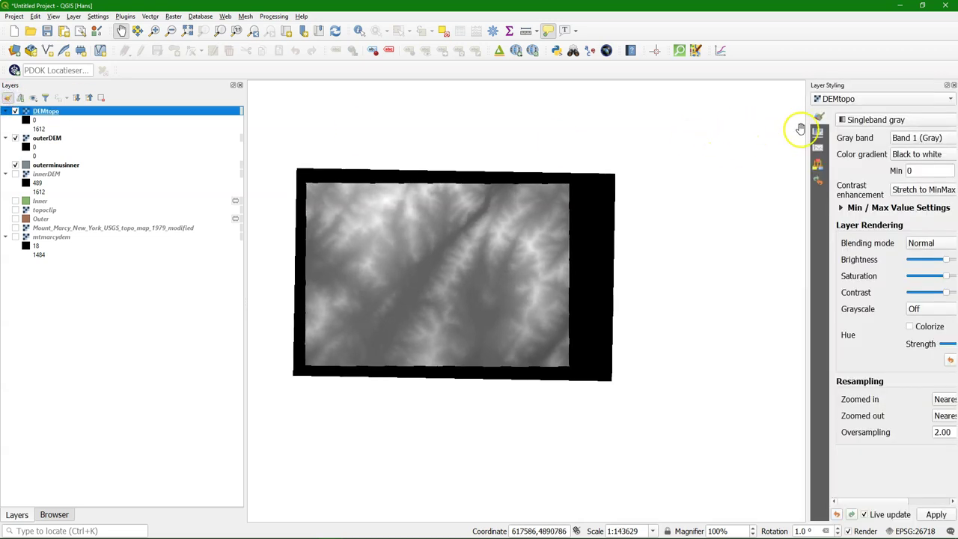
drag(807, 126, 700, 126)
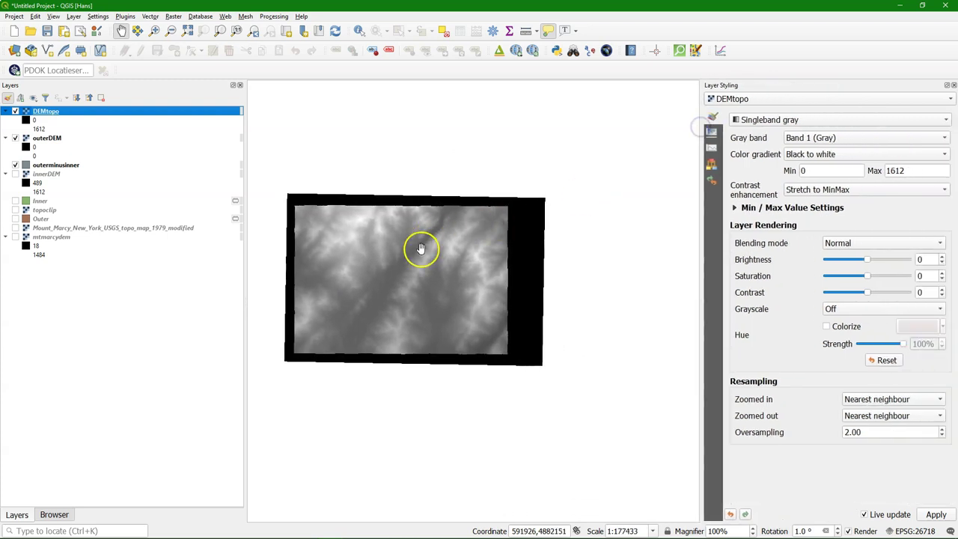
drag(421, 248, 490, 240)
scroll(490, 236, up, 1)
scroll(490, 237, down, 1)
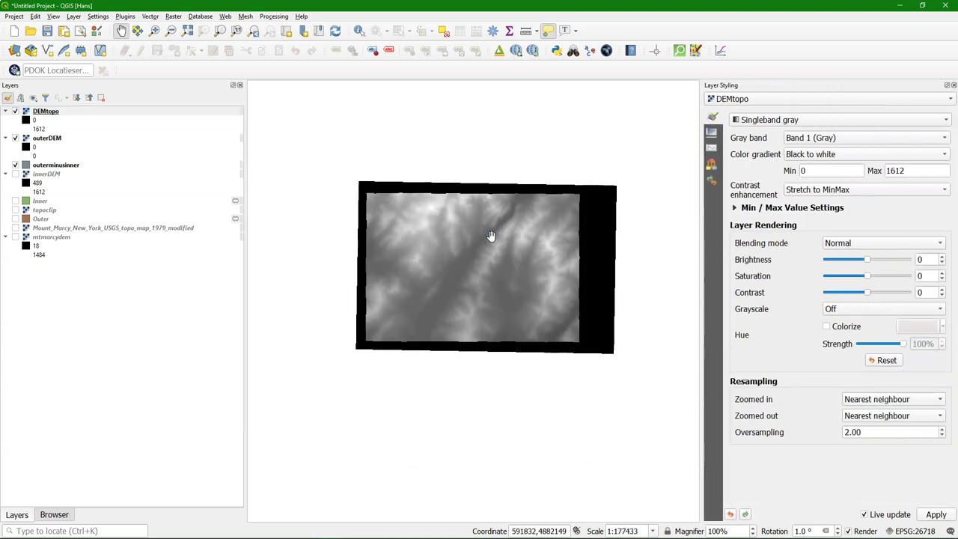
click(744, 119)
click(759, 148)
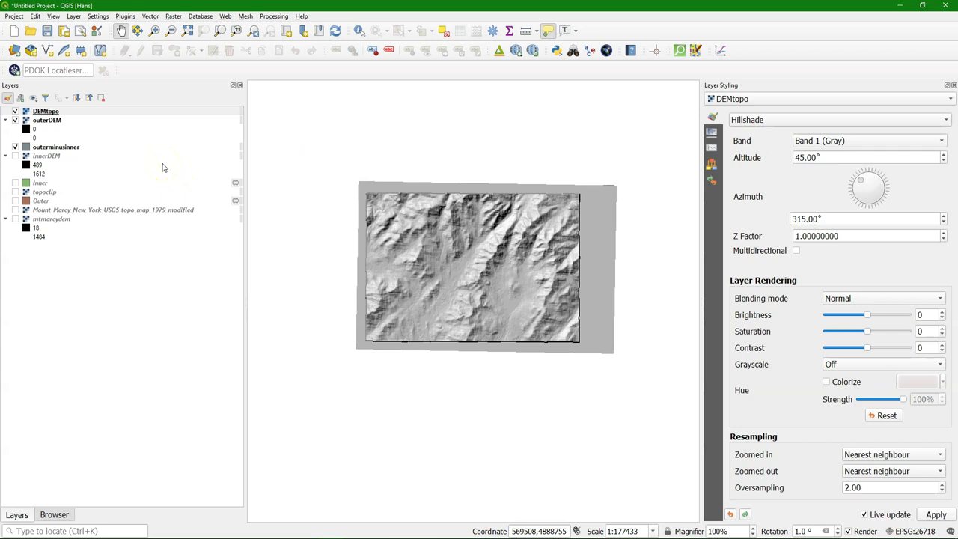
- Check the Terrain shading plugin in the plugin manager, then close it
click(126, 17)
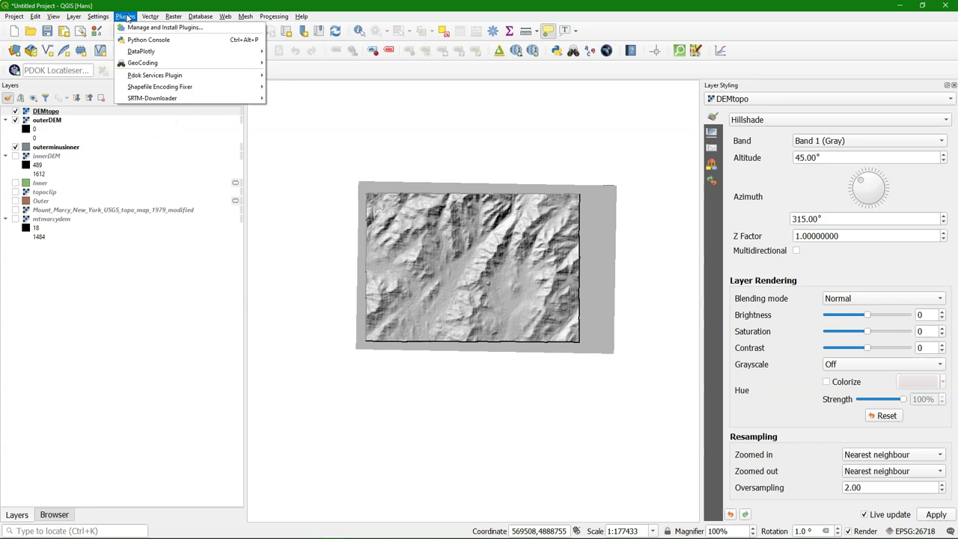
click(135, 27)
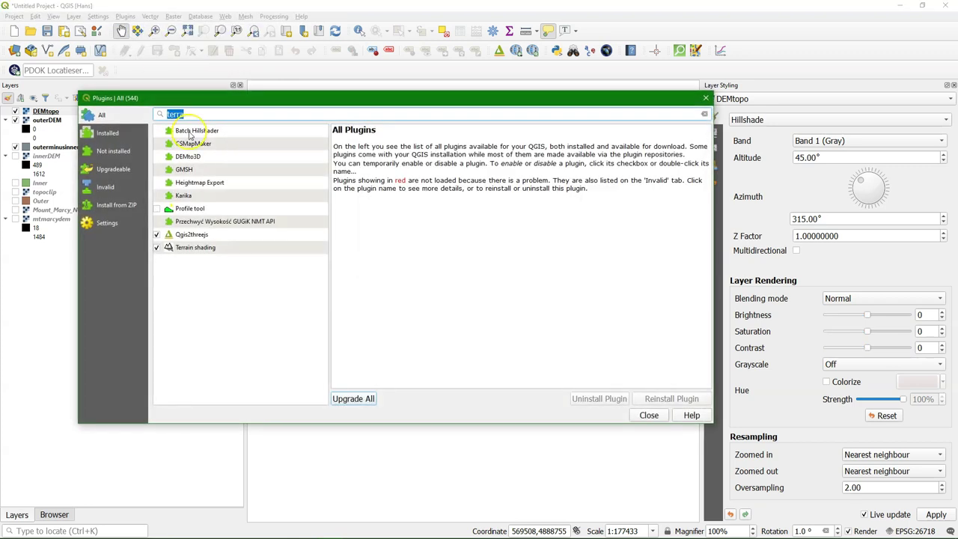
click(207, 250)
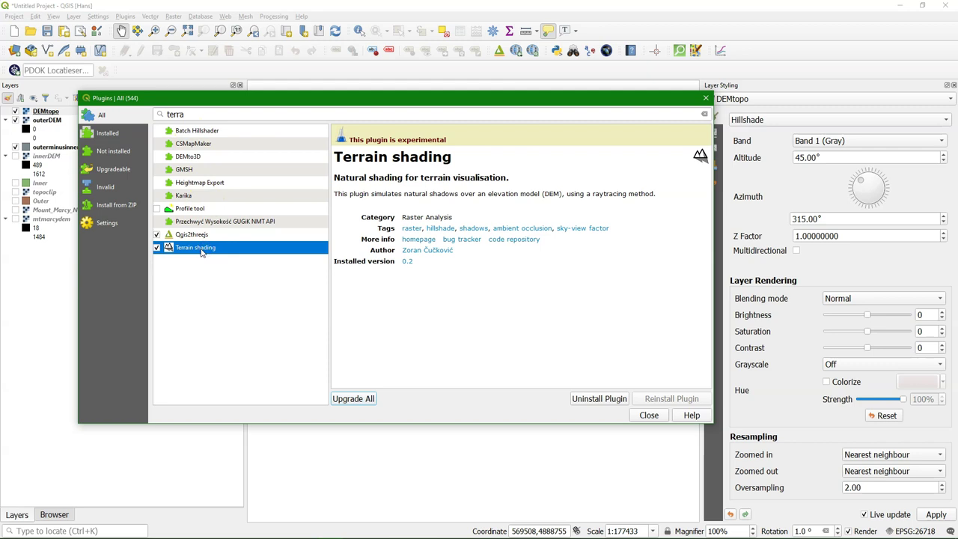
click(655, 419)
click(649, 416)
- Close Layer Styling and open the Processing Toolbox with Terrain shading expanded
click(946, 85)
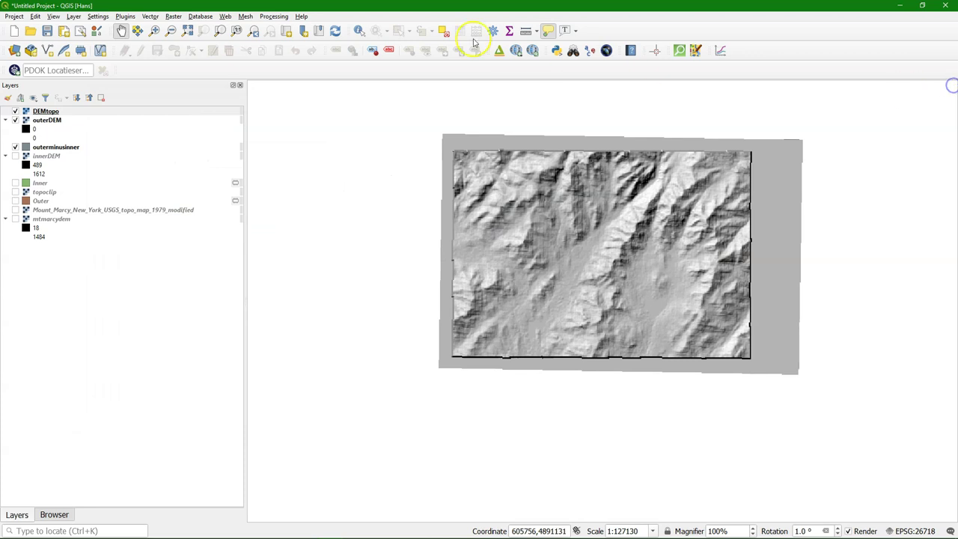
click(274, 15)
click(279, 26)
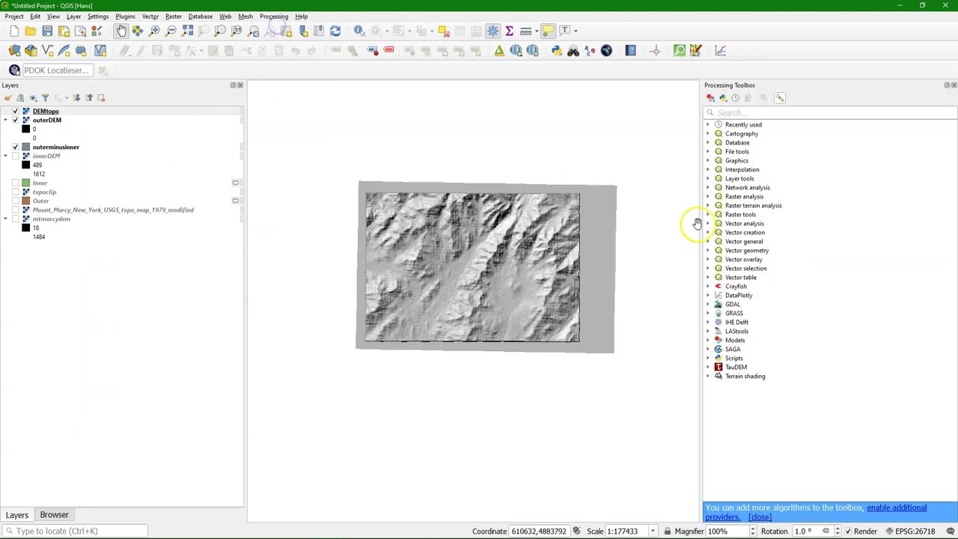
click(709, 376)
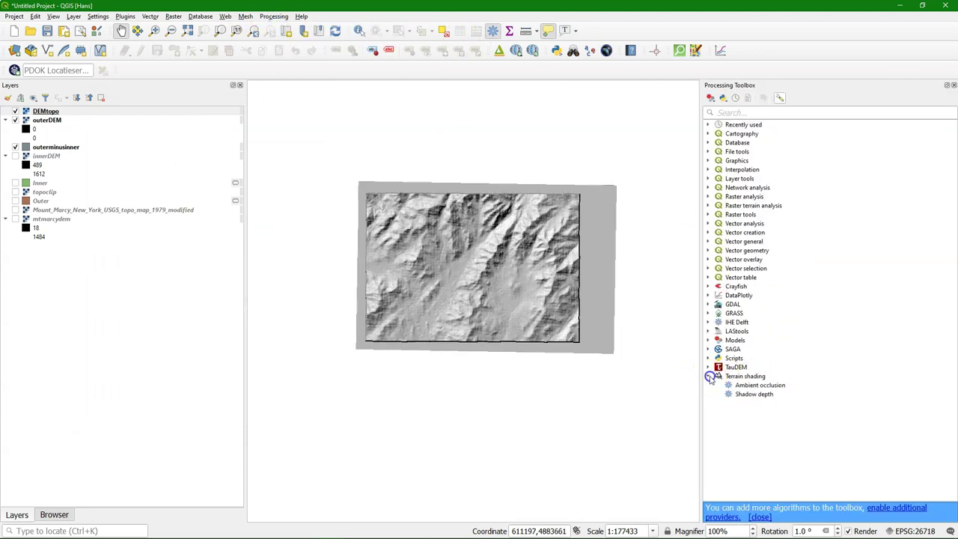
click(746, 395)
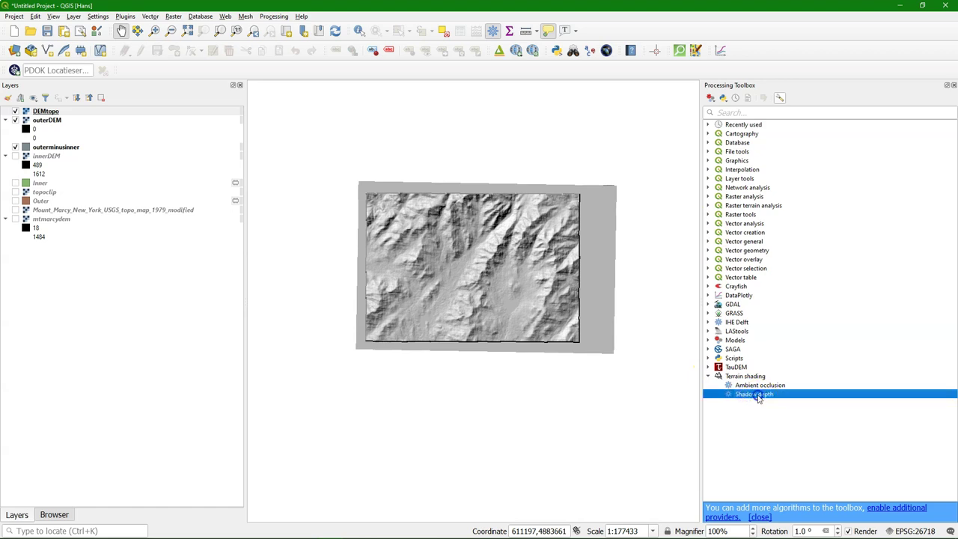
- Run Shadow depth on DEMtopo, saving the output to demtoposhade.tif
double_click(757, 395)
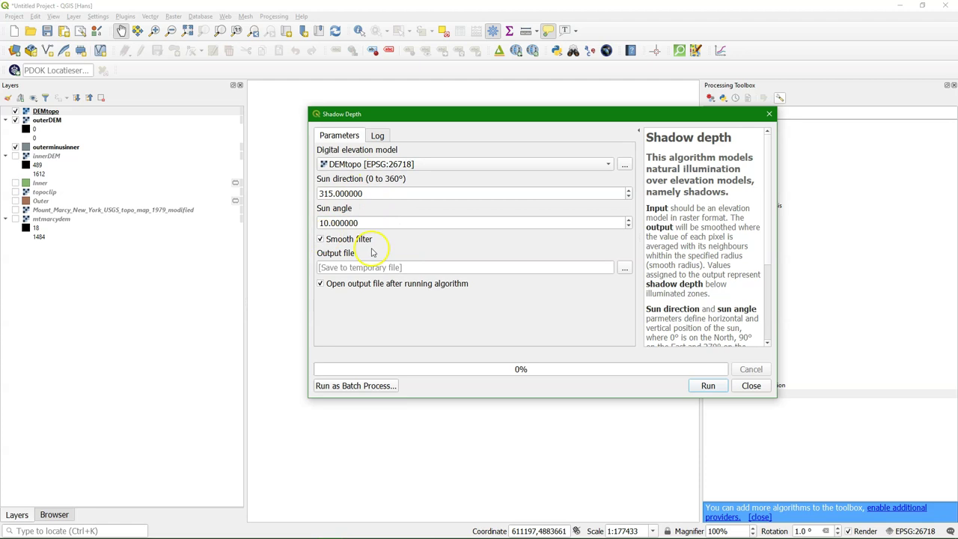
click(625, 268)
click(652, 280)
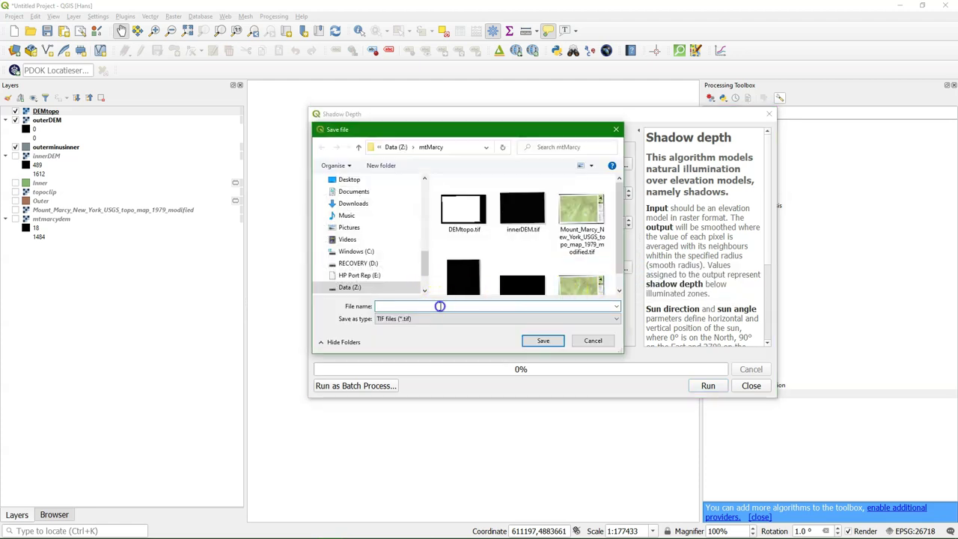
text(demto)
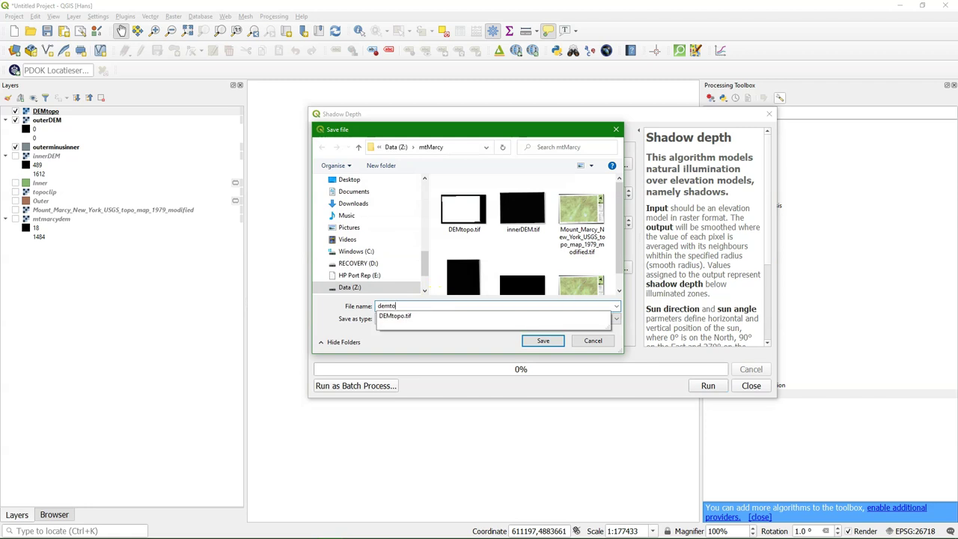
text(posa)
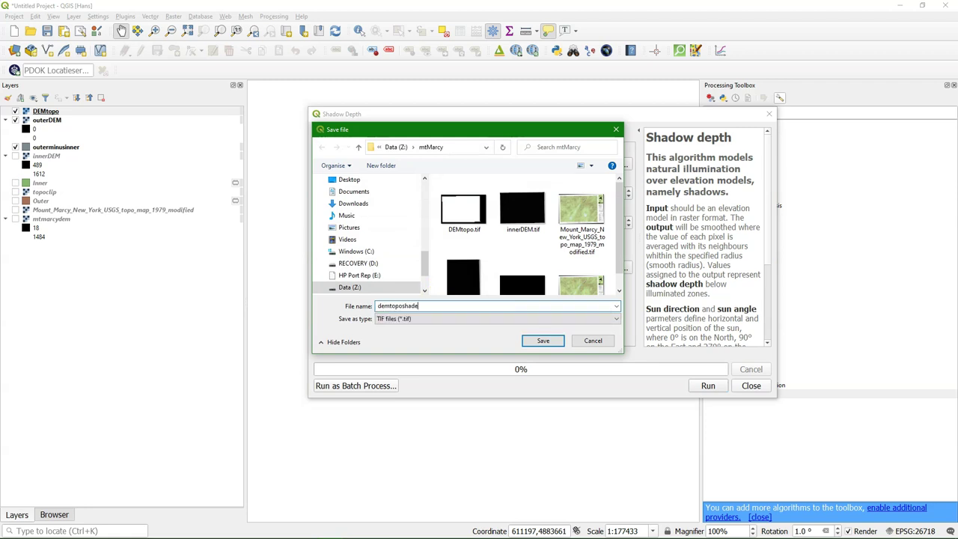
click(545, 341)
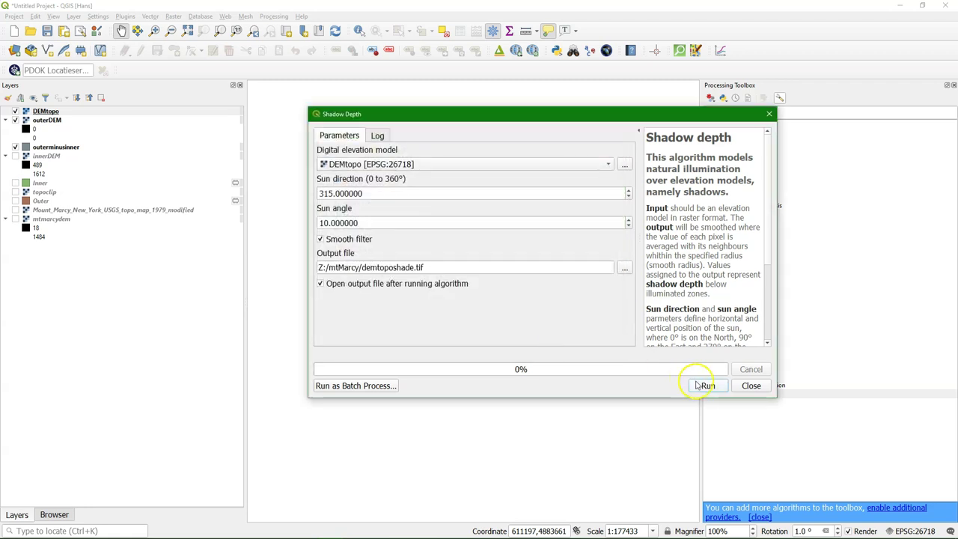
click(707, 386)
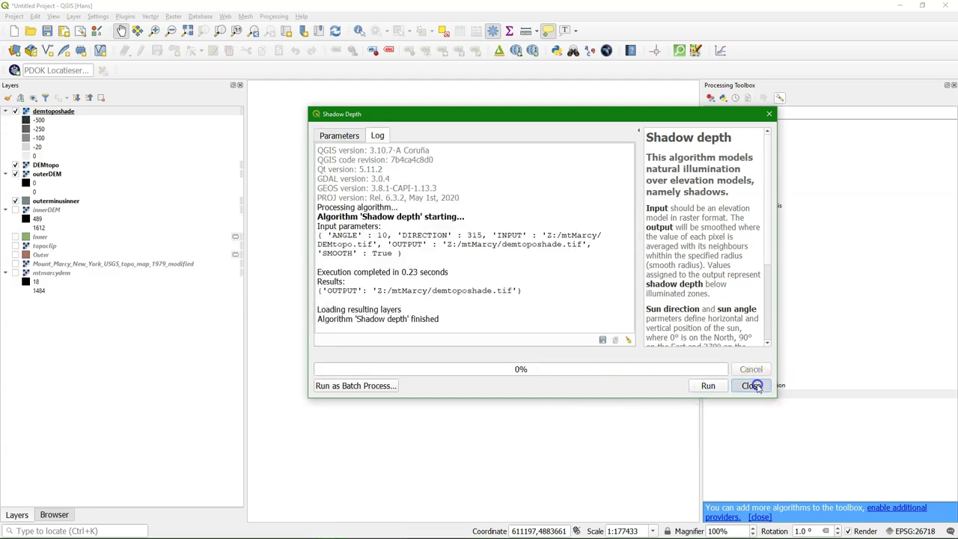
click(753, 385)
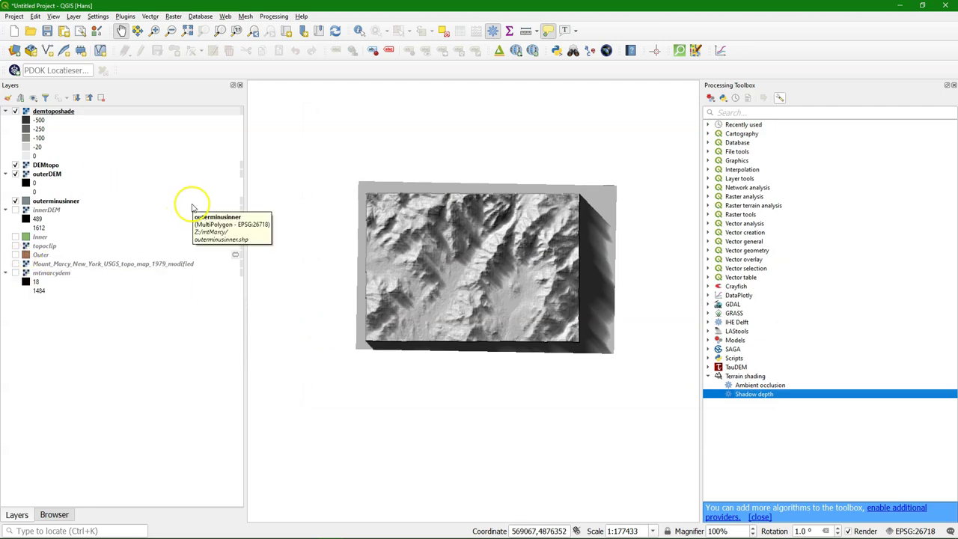
- Turn on topoclip and drag it above the hillshade layers at the top of the list
click(15, 246)
click(39, 247)
drag(39, 248, 86, 109)
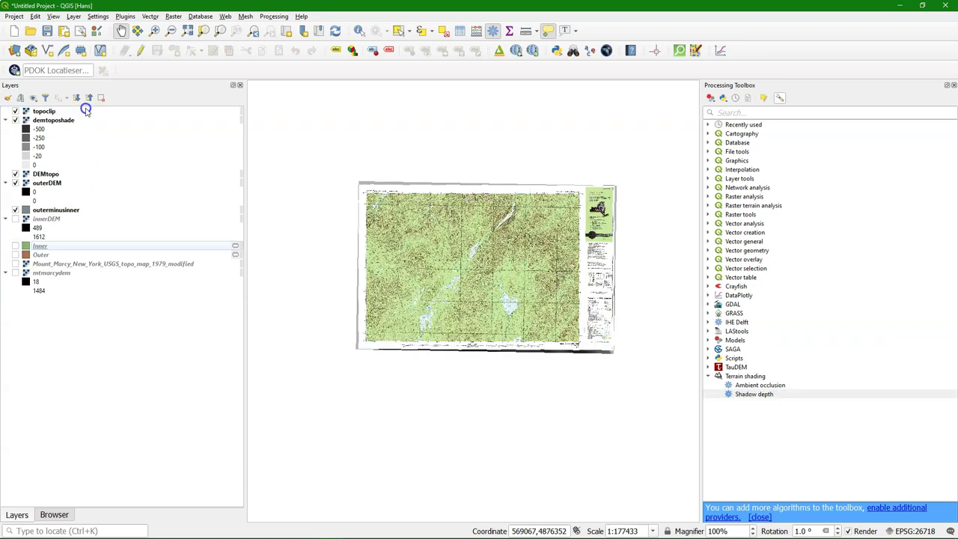
click(47, 111)
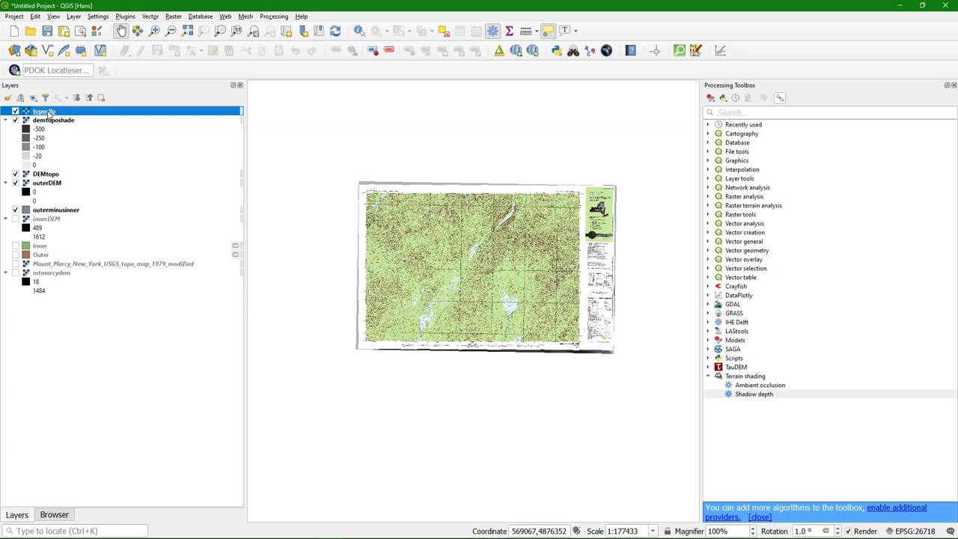
- Close the Processing Toolbox and set topoclip's blending mode to Multiply
click(7, 97)
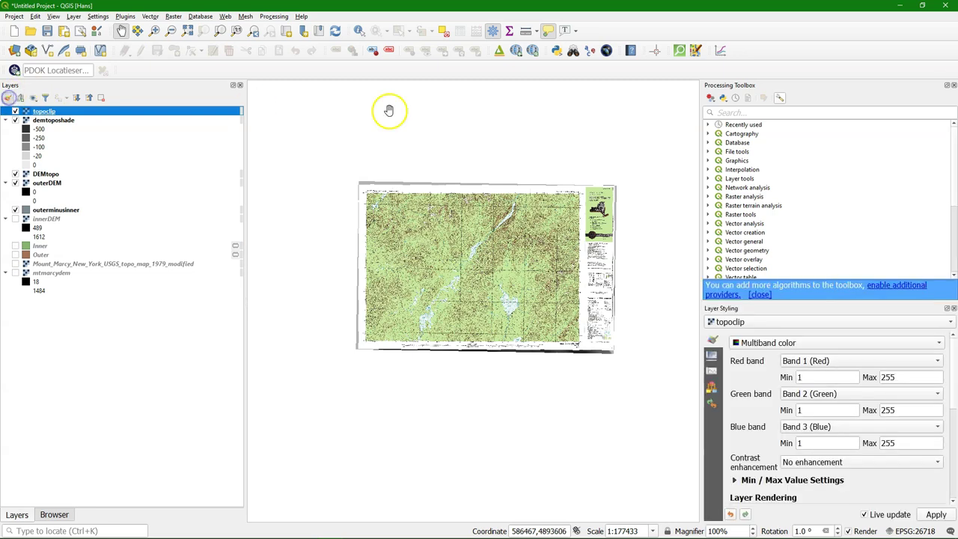
click(954, 85)
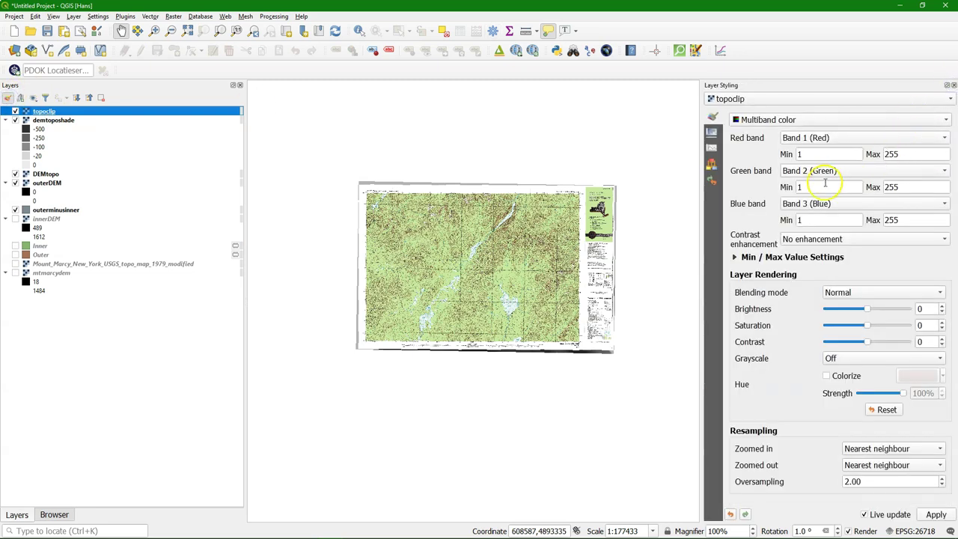
click(838, 292)
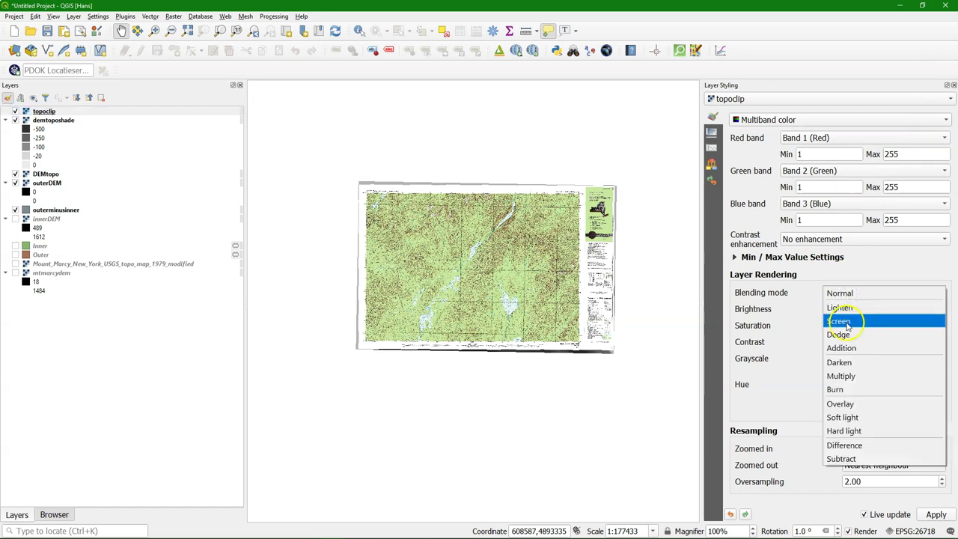
click(850, 376)
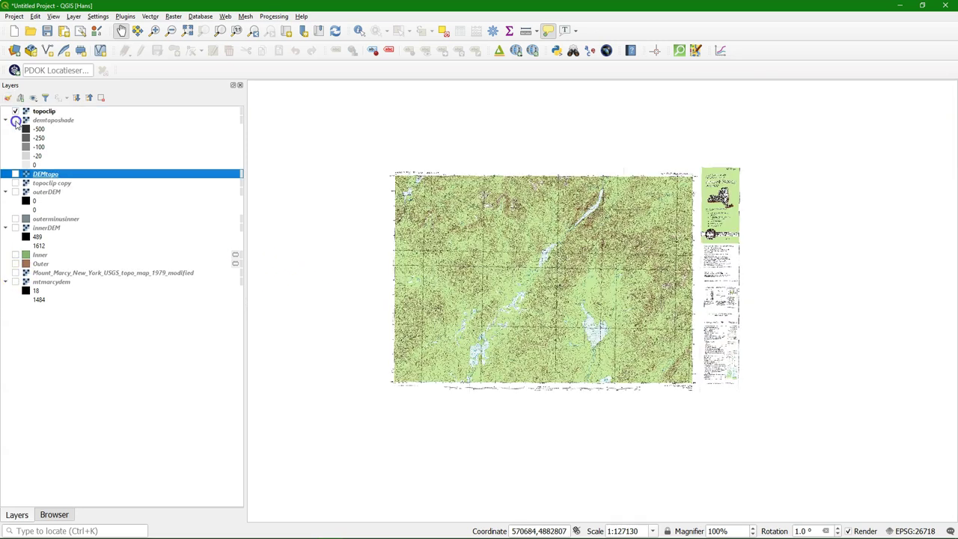
- Turn on demtoposhade and innerDEM, and move innerDEM higher in the layer order
click(15, 120)
click(15, 228)
drag(50, 230, 75, 172)
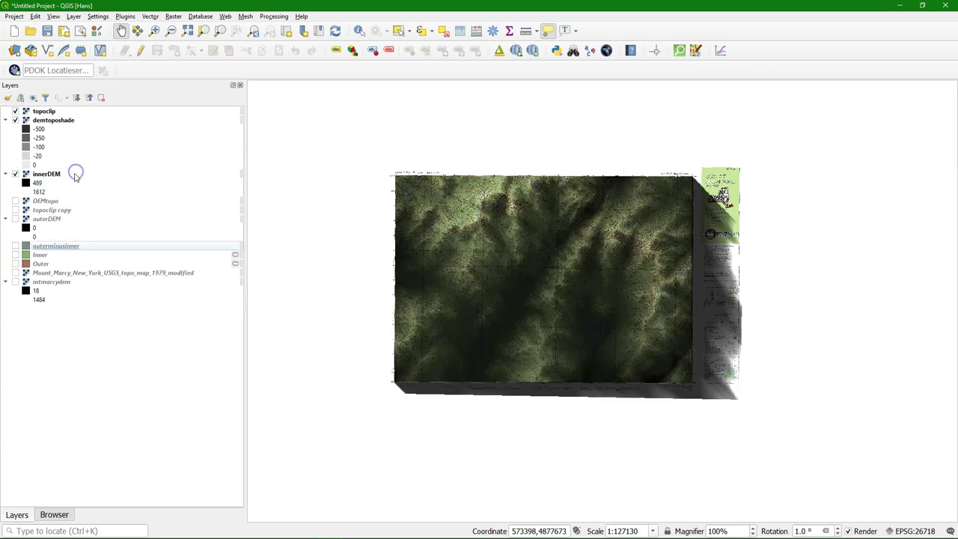
click(46, 175)
- Render innerDEM as Hillshade with Bilinear zoomed-in and Average zoomed-out resampling
click(7, 99)
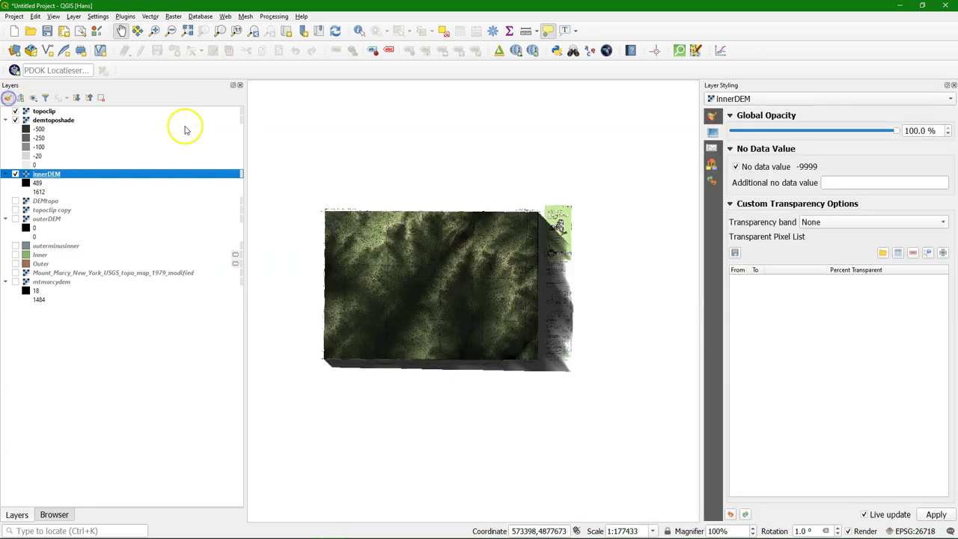
click(712, 116)
click(766, 122)
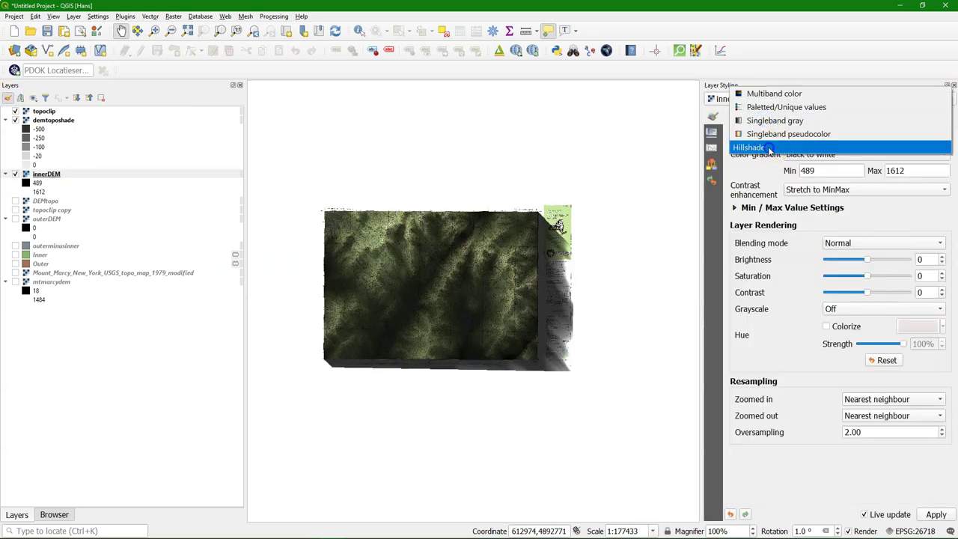
click(769, 148)
click(472, 118)
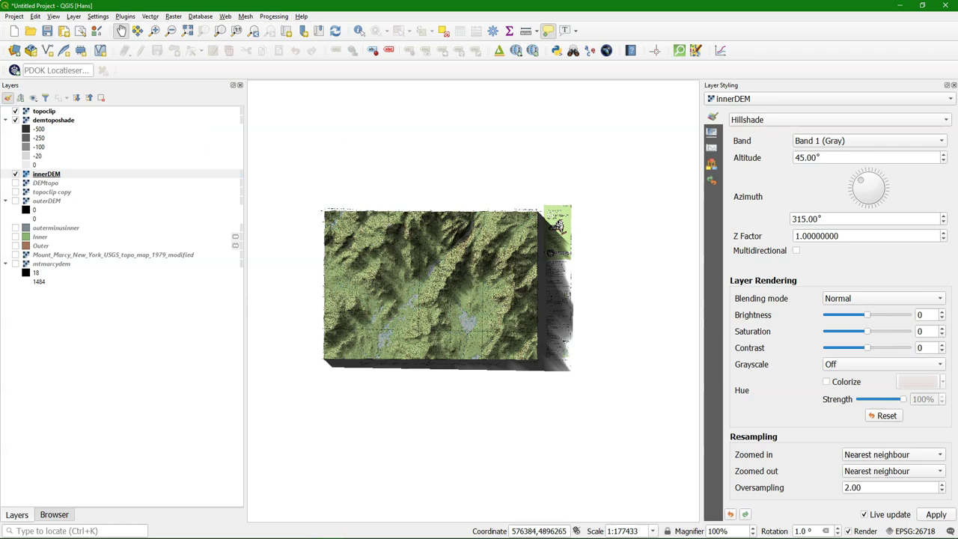
click(874, 455)
click(870, 469)
click(868, 471)
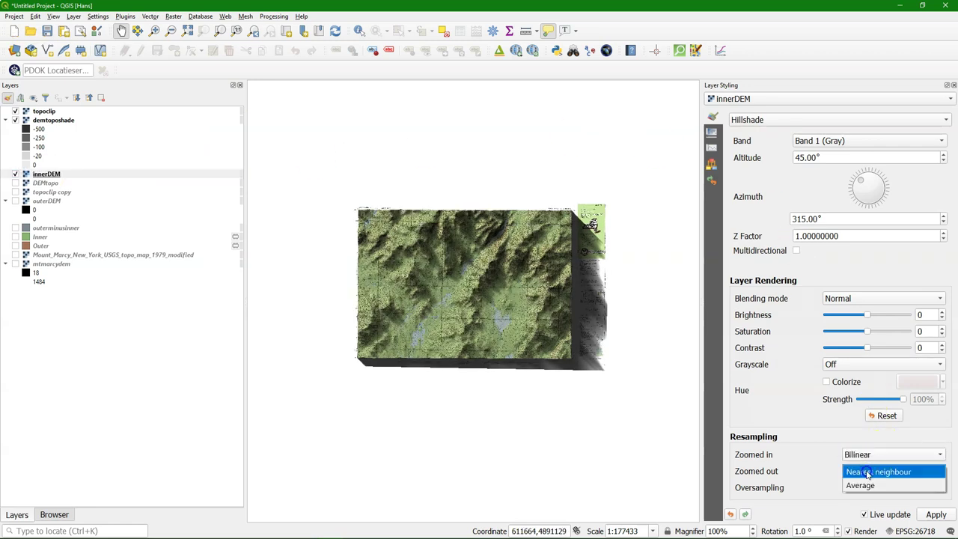
click(869, 486)
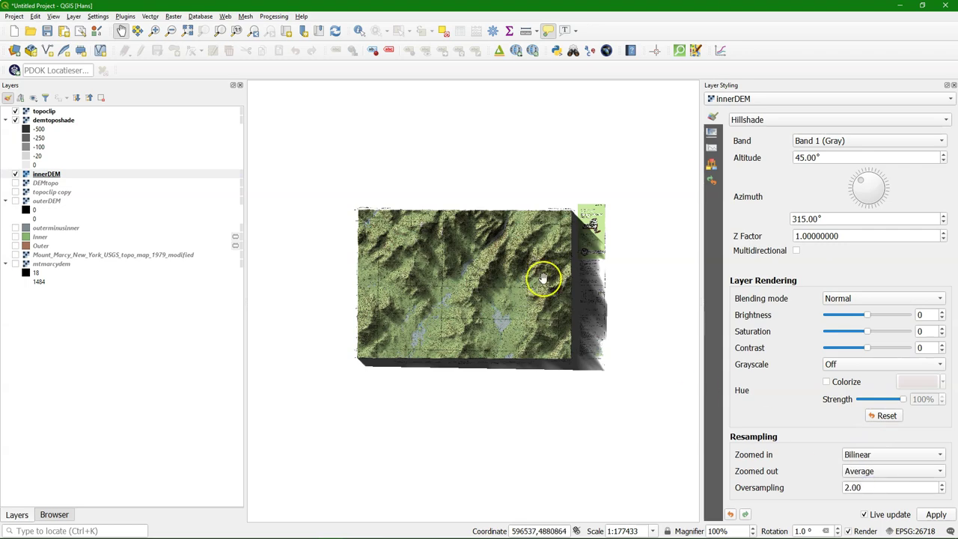
scroll(480, 299, up, 1)
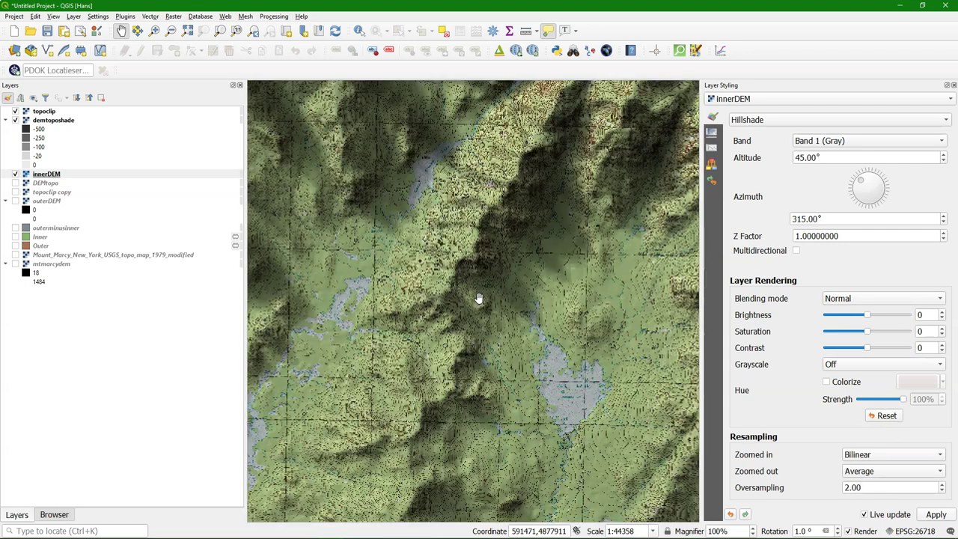
scroll(479, 299, down, 1)
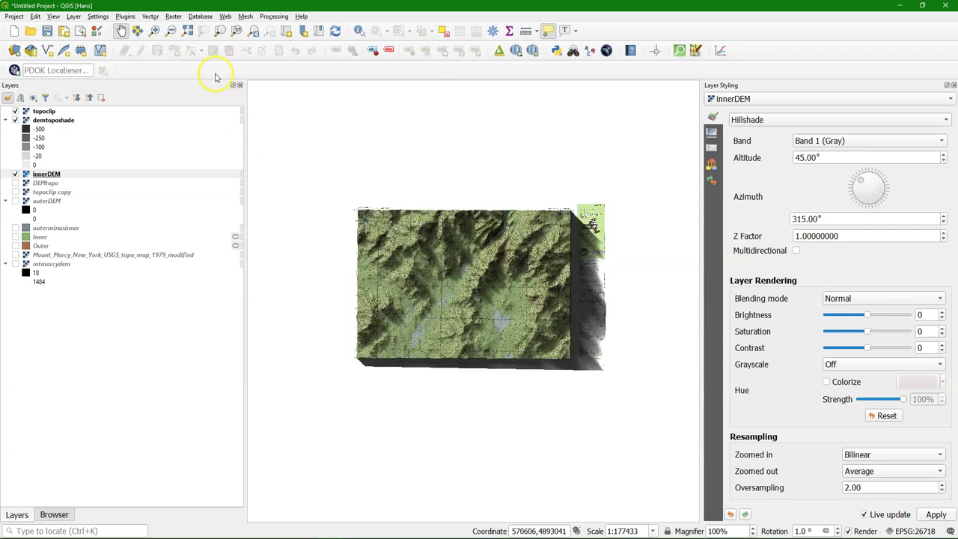
- Open a new 3D map view and move its window higher up
click(54, 16)
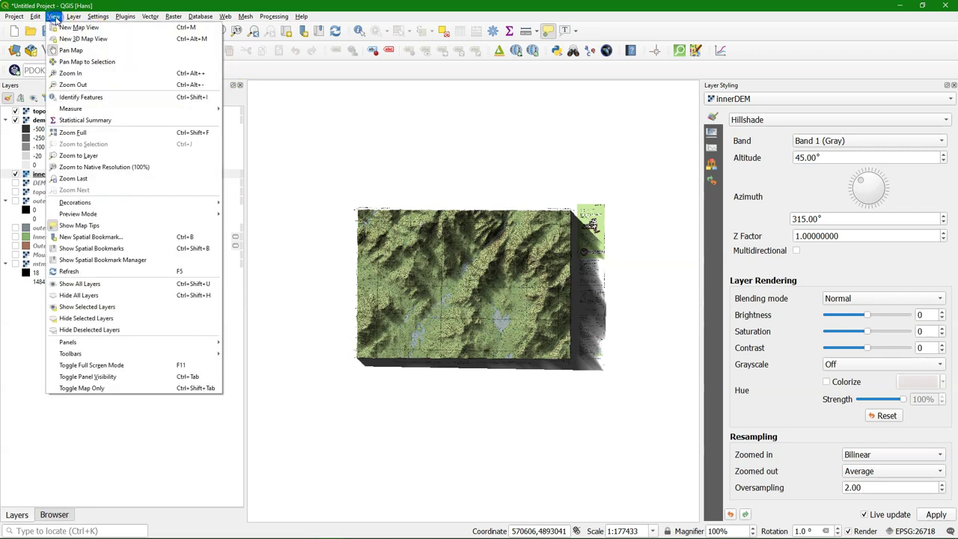
click(66, 36)
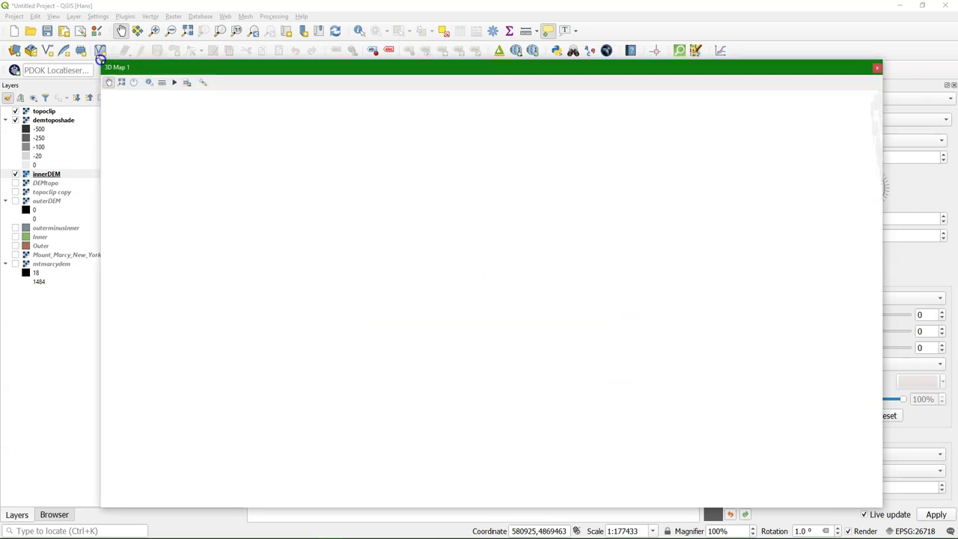
drag(102, 59, 96, 17)
- Configure the 3D terrain as DEM raster layer DEMtopo with 1024 px map tiles
click(203, 41)
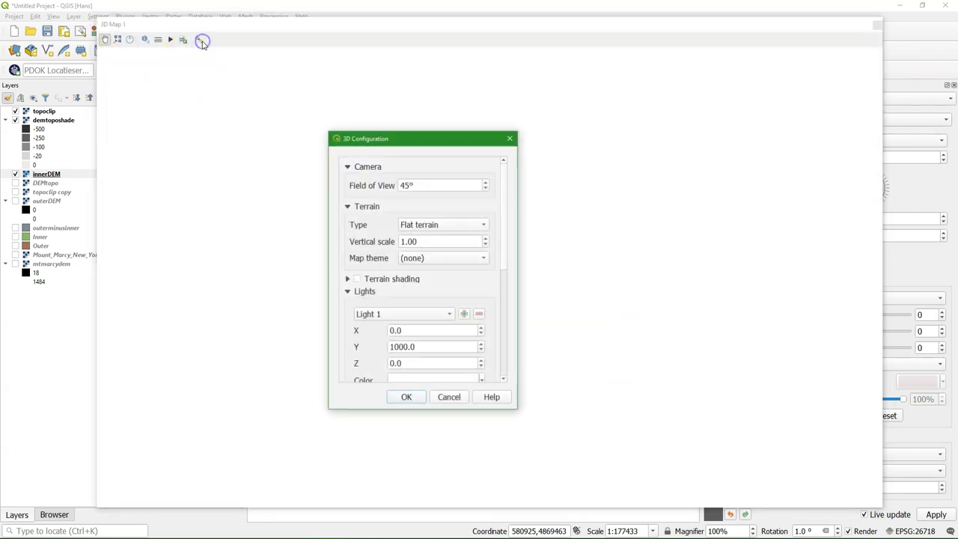
click(439, 225)
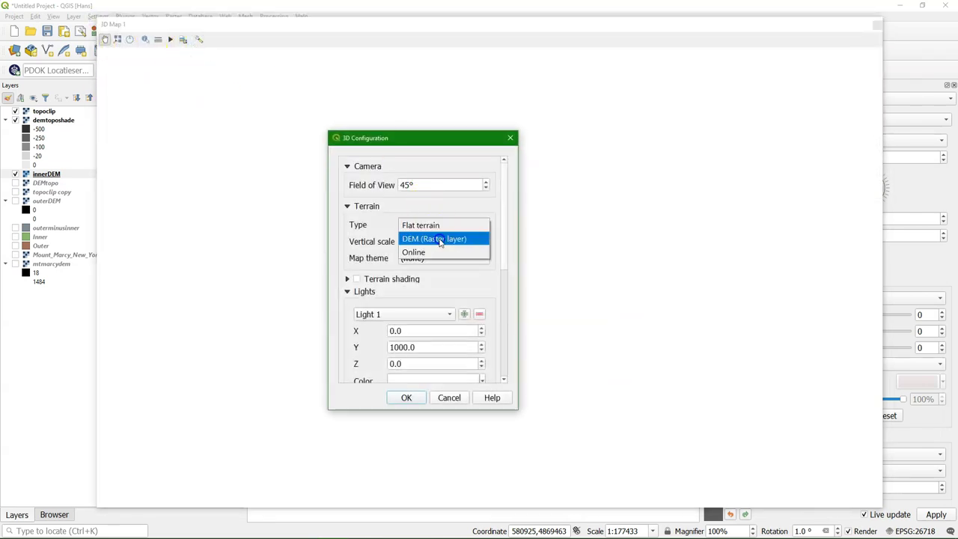
click(439, 239)
click(464, 241)
click(448, 254)
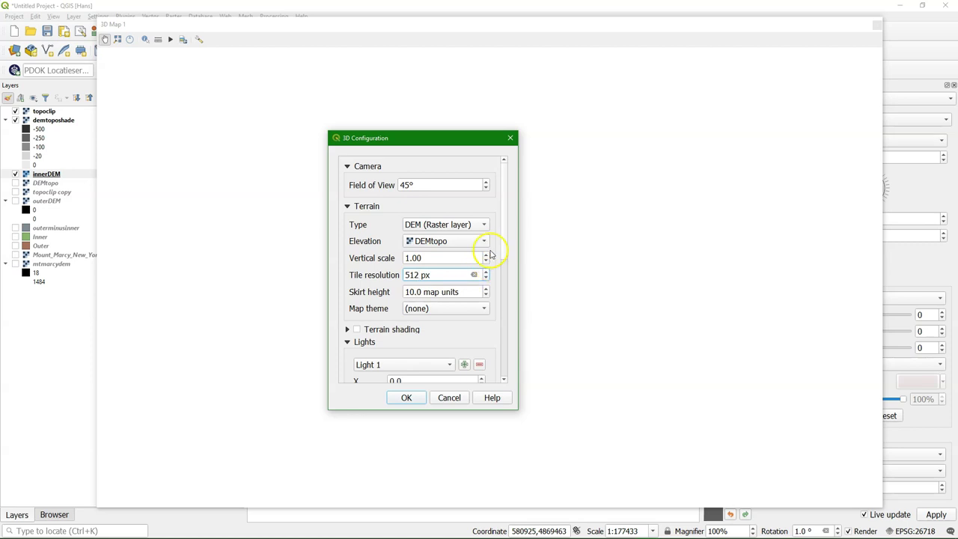
drag(504, 246, 496, 363)
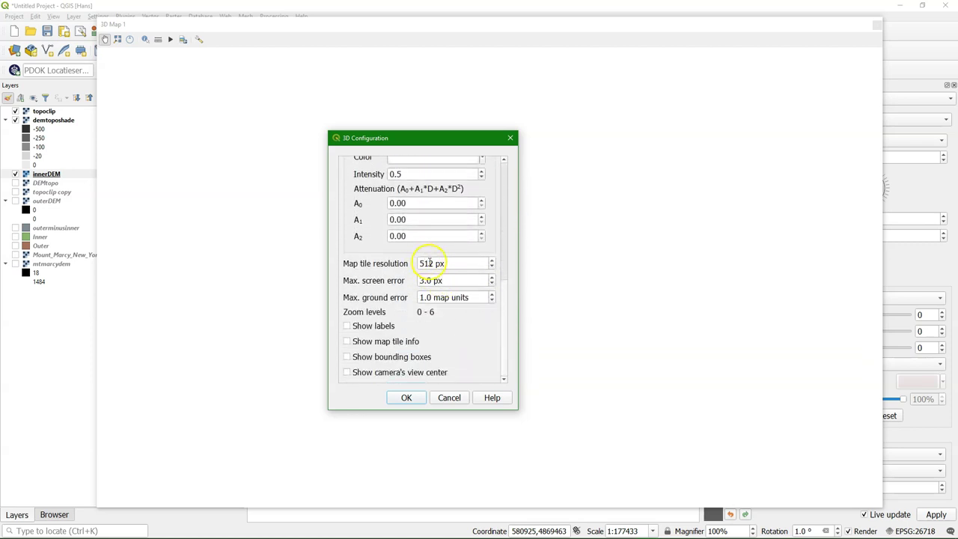
text(1)
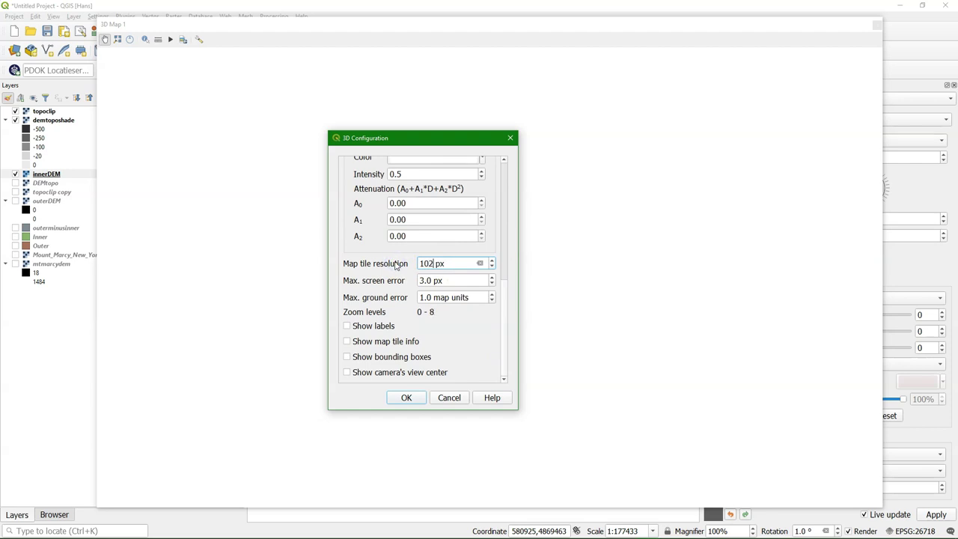
click(418, 281)
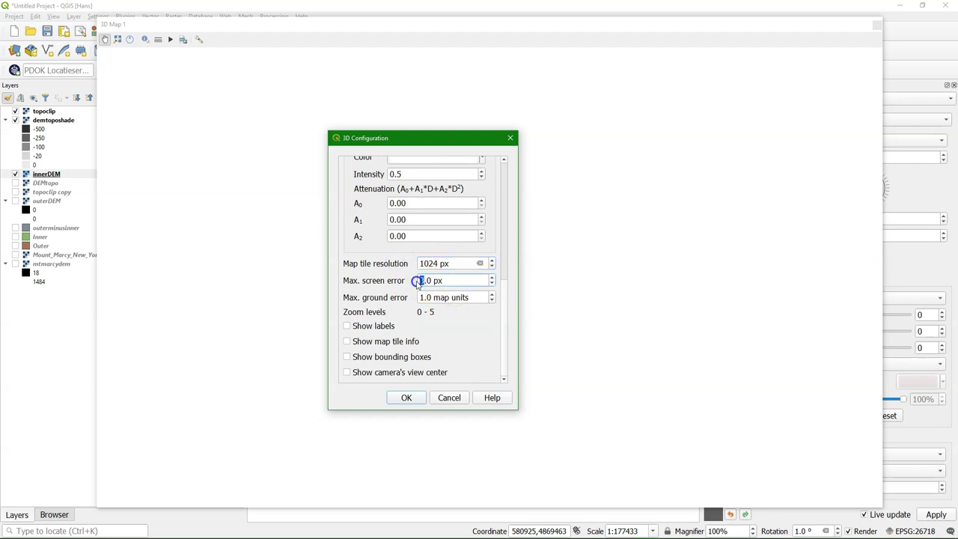
click(406, 397)
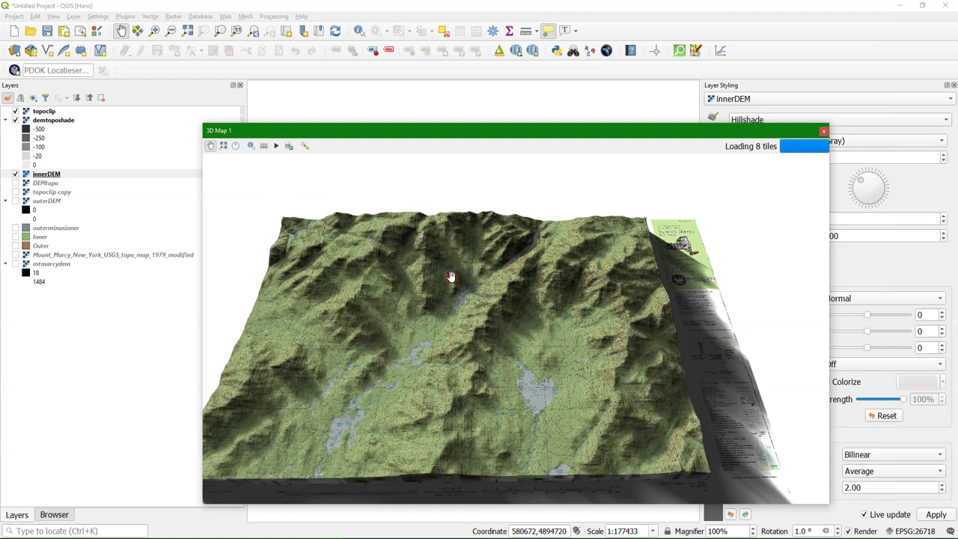
- Tilt the 3D terrain, close the 3D map window, and launch the Qgis2threejs Exporter
drag(507, 295, 556, 193)
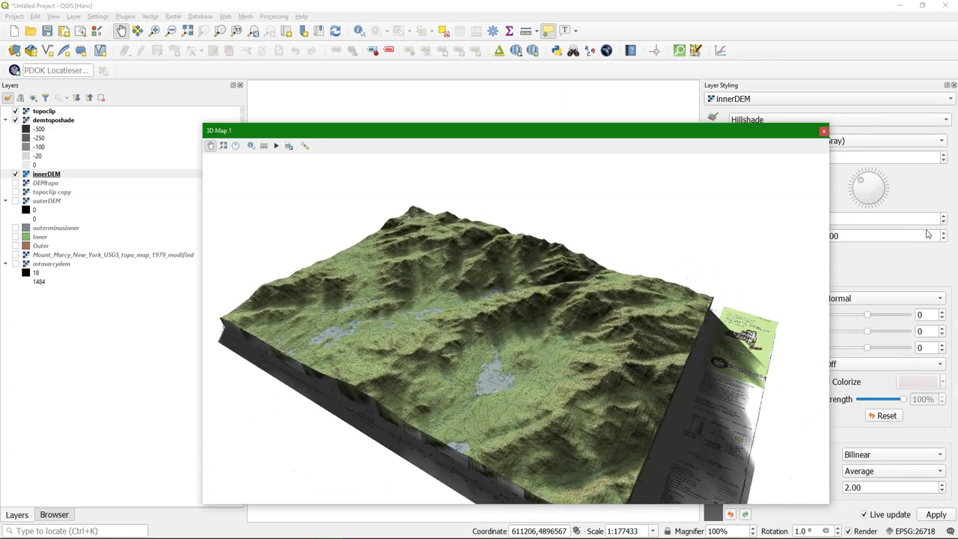
click(684, 369)
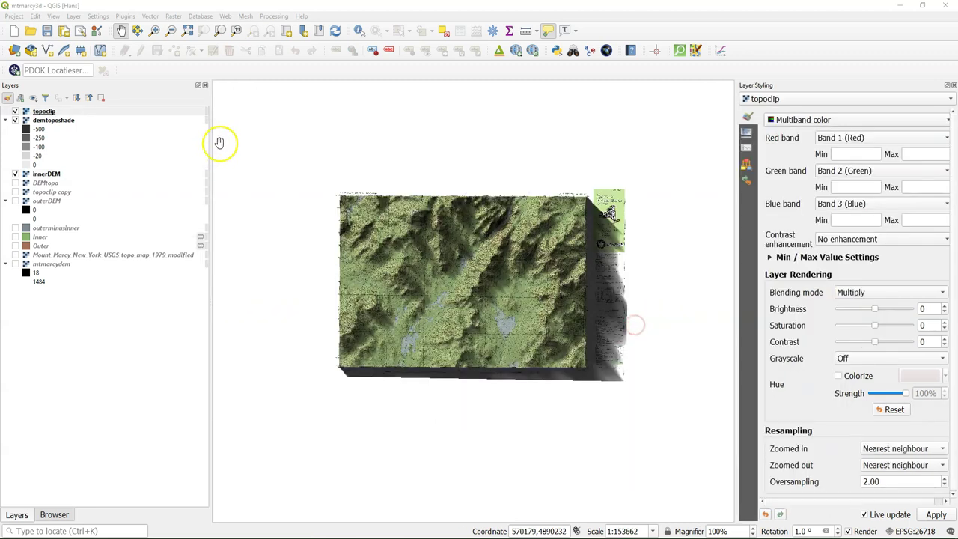
click(499, 52)
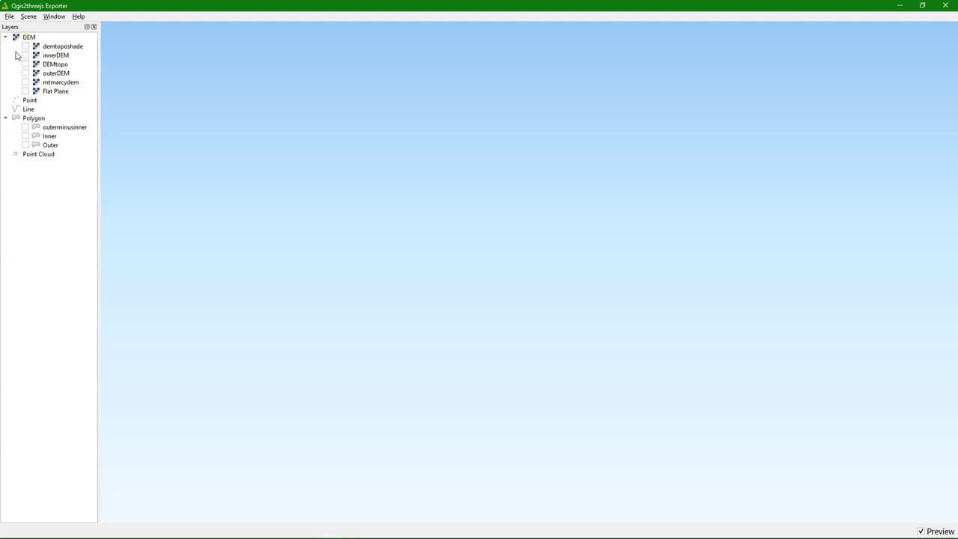
- Add DEMtopo to the scene and raise its resampling level to maximum in Properties
click(26, 65)
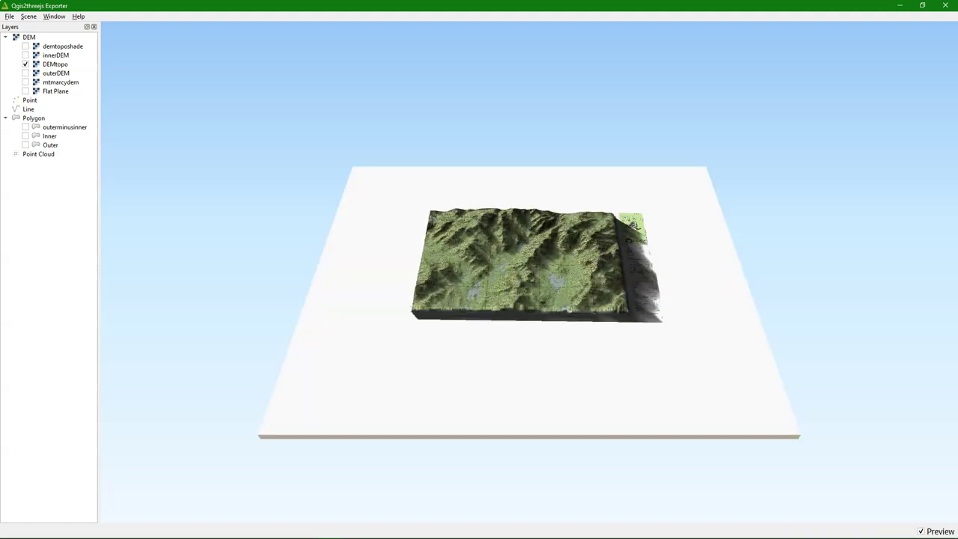
click(30, 38)
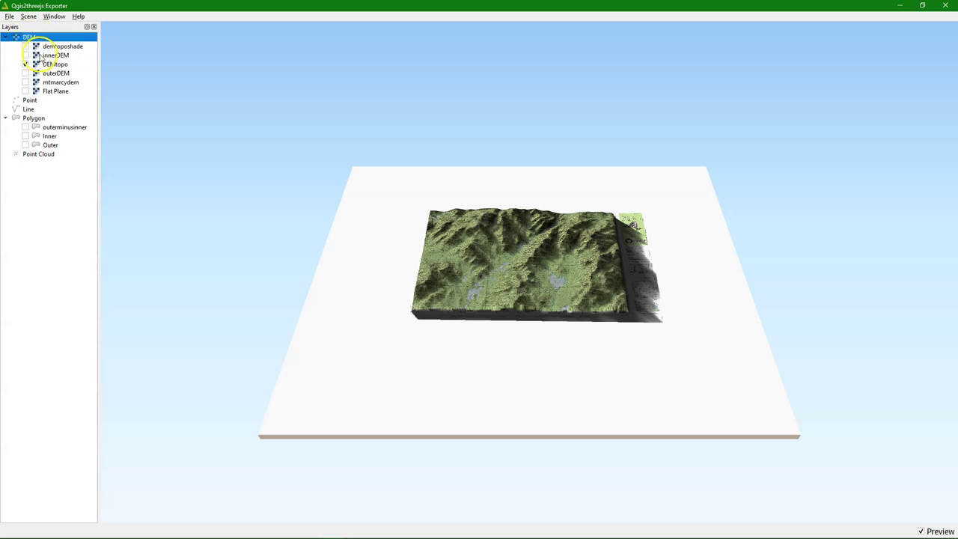
right_click(46, 64)
click(72, 67)
drag(109, 47, 193, 45)
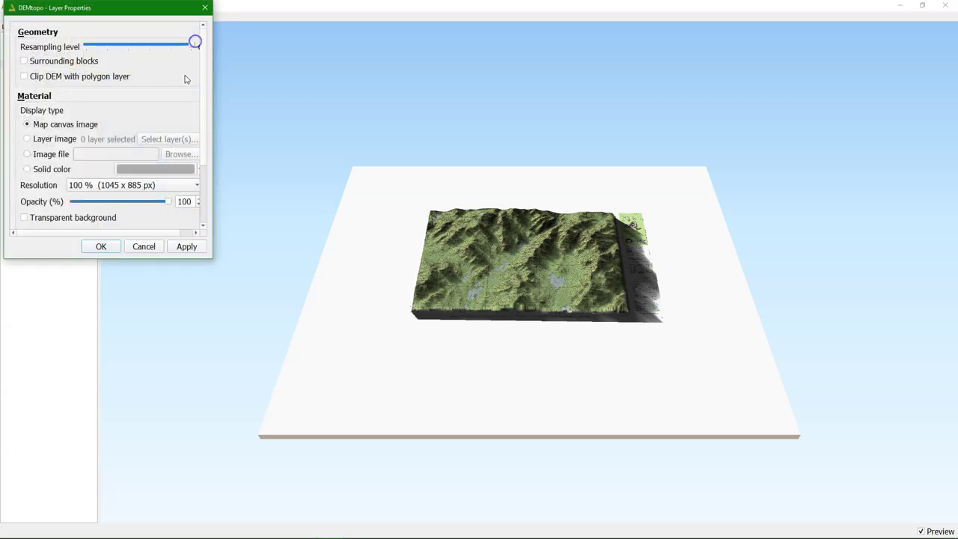
- Clip DEMtopo with the Outer polygon layer, then pan, spin and zoom the preview
click(24, 76)
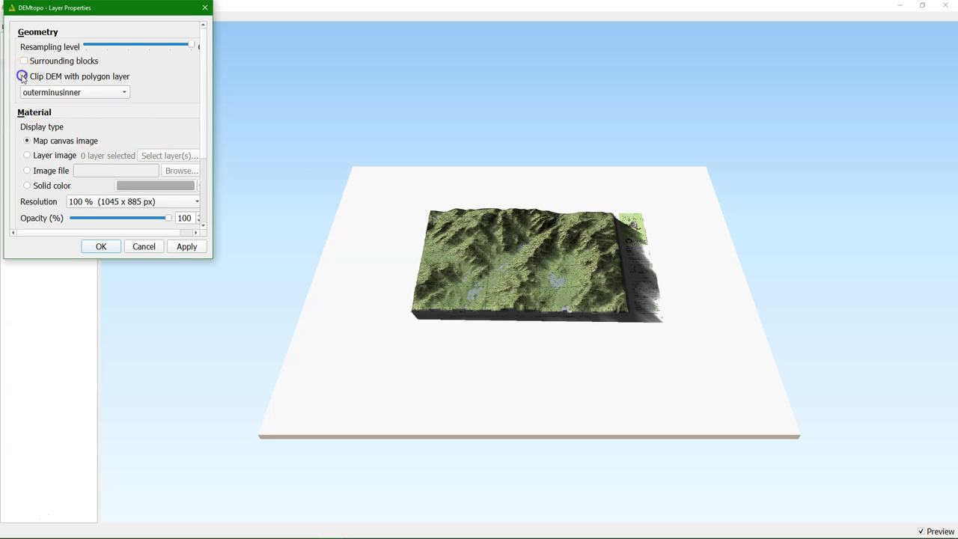
click(91, 93)
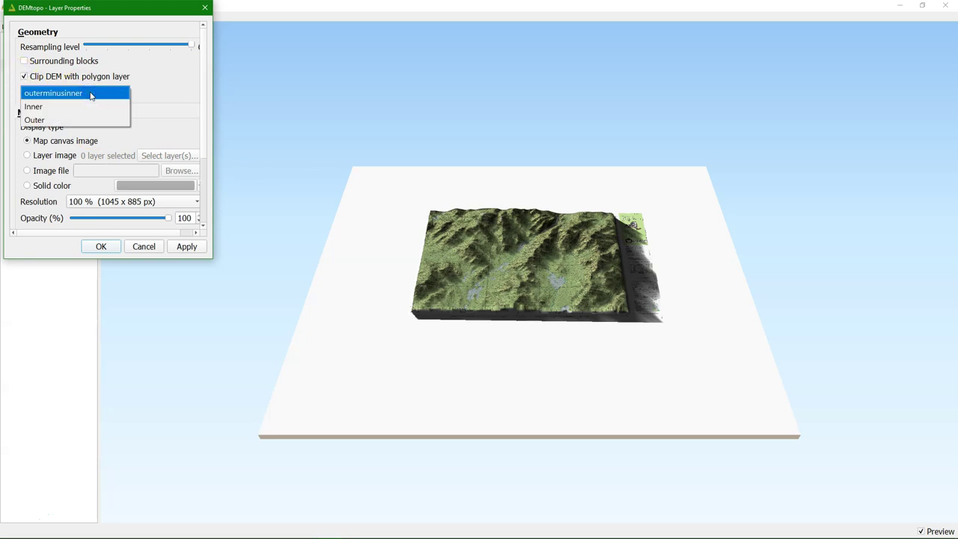
click(64, 121)
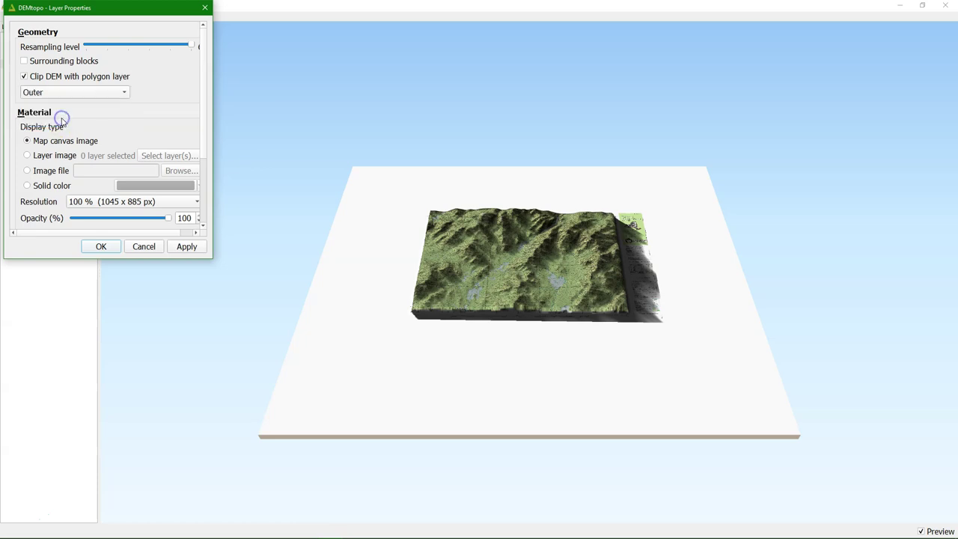
key(Return)
drag(488, 267, 527, 268)
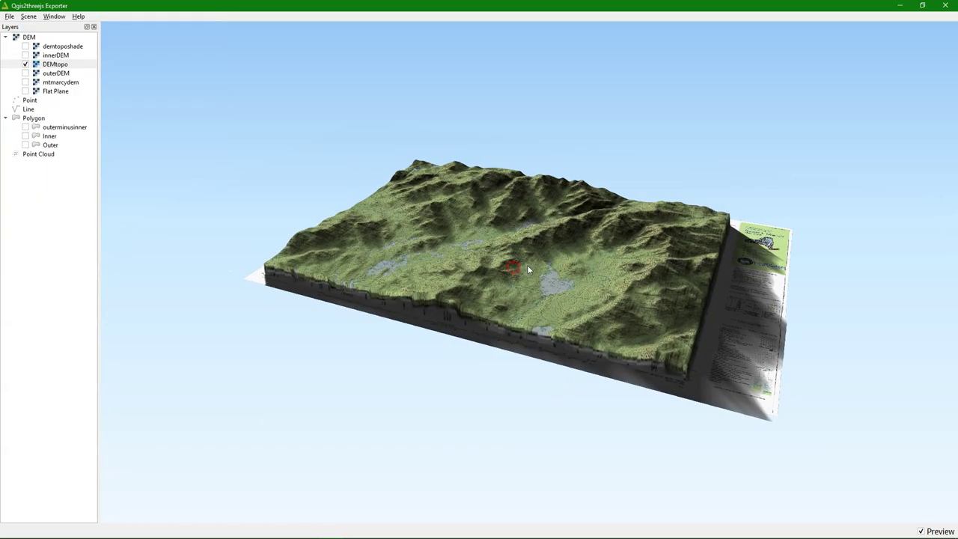
key(r)
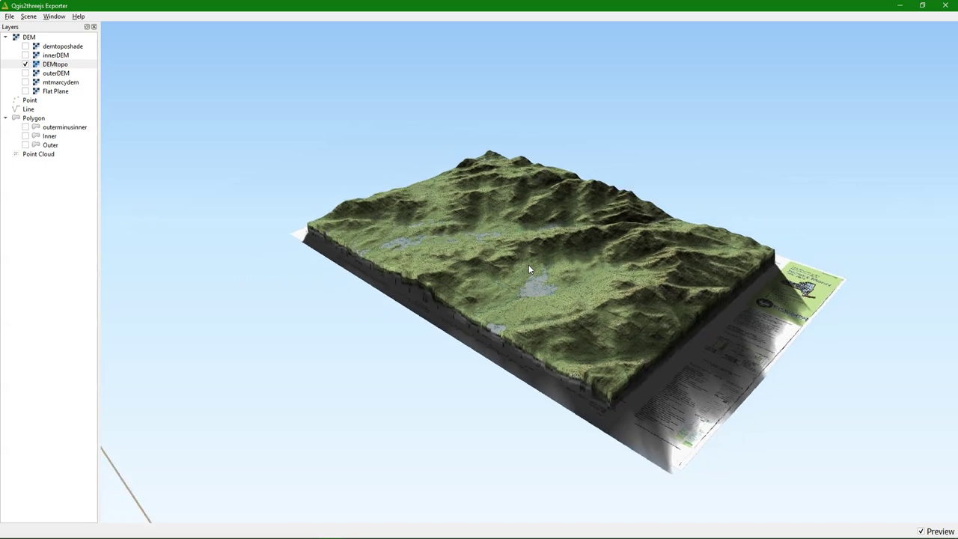
scroll(575, 274, up, 5)
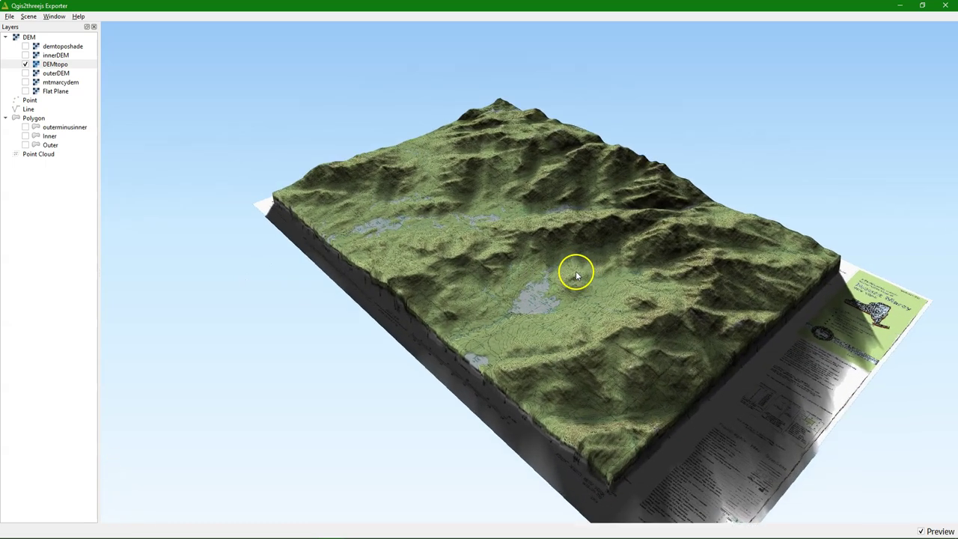